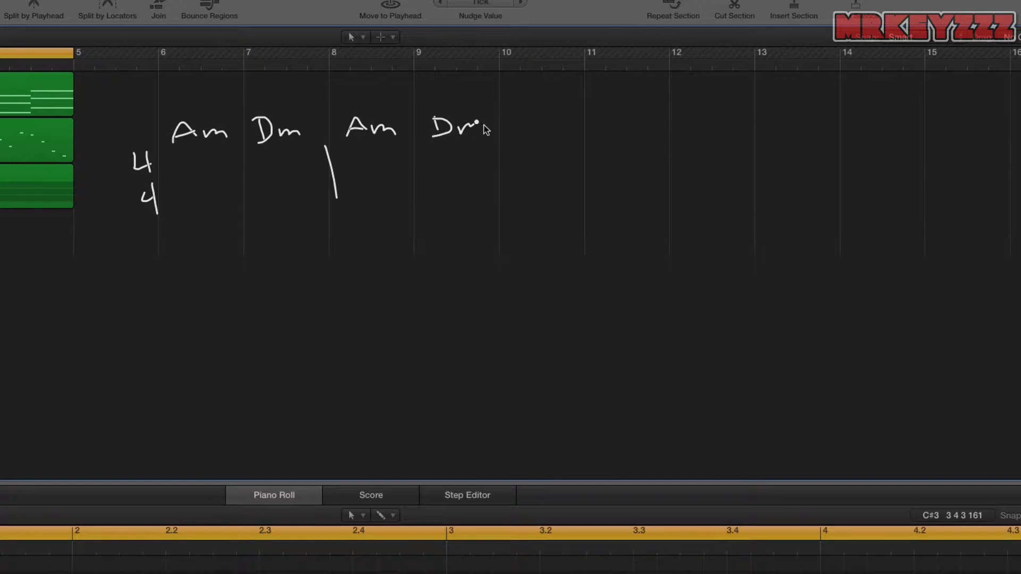
Step: Handwrite the chords Am and Dm for the third bar and F and G for the fourth, adding the bar lines
{"action": "left_click_drag", "start_coordinate": [533, 137], "coordinate": [586, 133]}
{"action": "left_click_drag", "start_coordinate": [621, 118], "coordinate": [607, 137]}
{"action": "left_click_drag", "start_coordinate": [638, 125], "coordinate": [637, 130]}
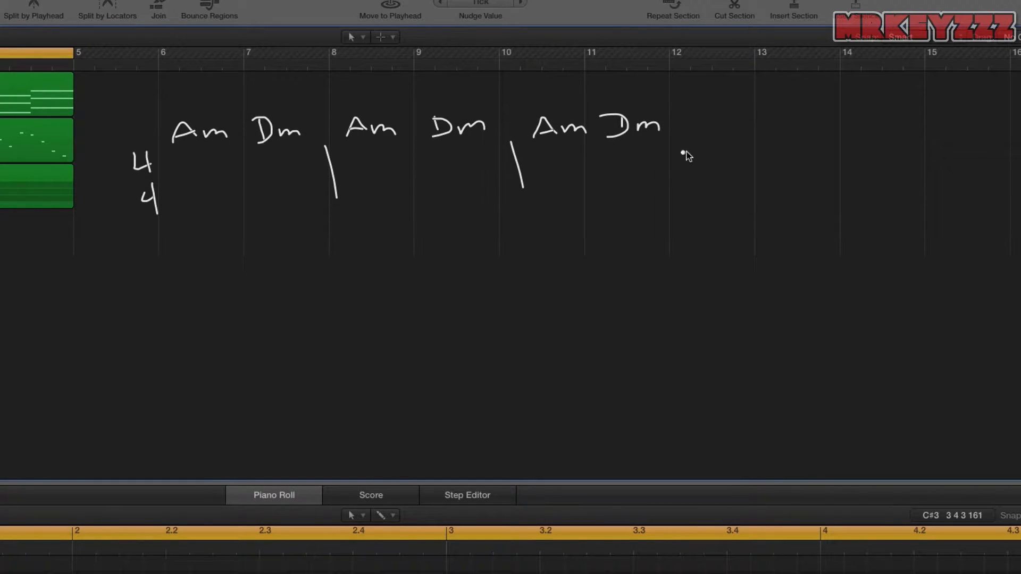
{"action": "mouse_move", "coordinate": [701, 110]}
{"action": "left_mouse_down"}
{"action": "mouse_move", "coordinate": [701, 125]}
{"action": "mouse_move", "coordinate": [713, 107]}
{"action": "left_mouse_up"}
{"action": "left_click_drag", "start_coordinate": [702, 117], "coordinate": [712, 117]}
Step: Draw a half note beneath each of the eight chord names in the handwritten chart
{"action": "left_click_drag", "start_coordinate": [198, 183], "coordinate": [209, 186]}
{"action": "mouse_move", "coordinate": [272, 179]}
{"action": "left_mouse_down"}
{"action": "mouse_move", "coordinate": [280, 184]}
{"action": "mouse_move", "coordinate": [282, 155]}
{"action": "left_mouse_up"}
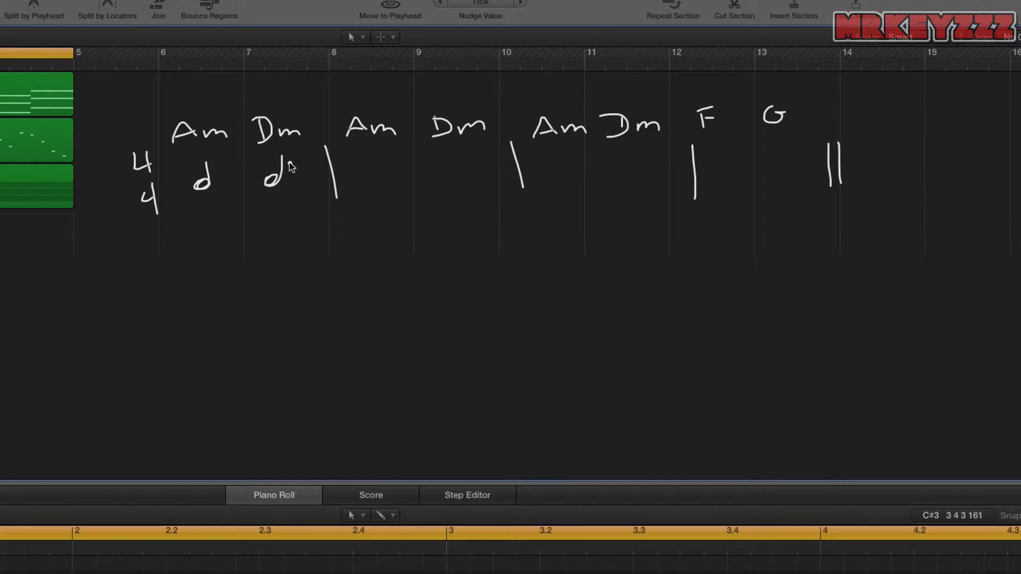
{"action": "left_click_drag", "start_coordinate": [365, 180], "coordinate": [378, 158]}
{"action": "left_click_drag", "start_coordinate": [443, 180], "coordinate": [458, 154]}
{"action": "left_click_drag", "start_coordinate": [559, 168], "coordinate": [567, 144]}
{"action": "mouse_move", "coordinate": [622, 165]}
{"action": "left_mouse_down"}
{"action": "mouse_move", "coordinate": [625, 173]}
{"action": "mouse_move", "coordinate": [640, 141]}
{"action": "left_mouse_up"}
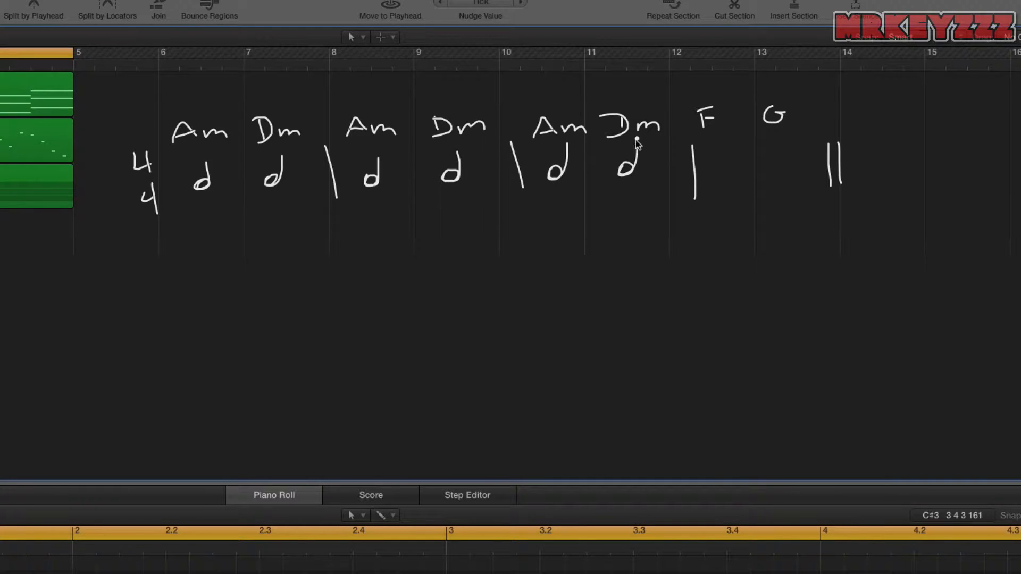
{"action": "left_click_drag", "start_coordinate": [708, 174], "coordinate": [722, 144]}
{"action": "mouse_move", "coordinate": [775, 159]}
{"action": "left_mouse_down"}
{"action": "mouse_move", "coordinate": [785, 169]}
{"action": "mouse_move", "coordinate": [783, 140]}
{"action": "left_mouse_up"}
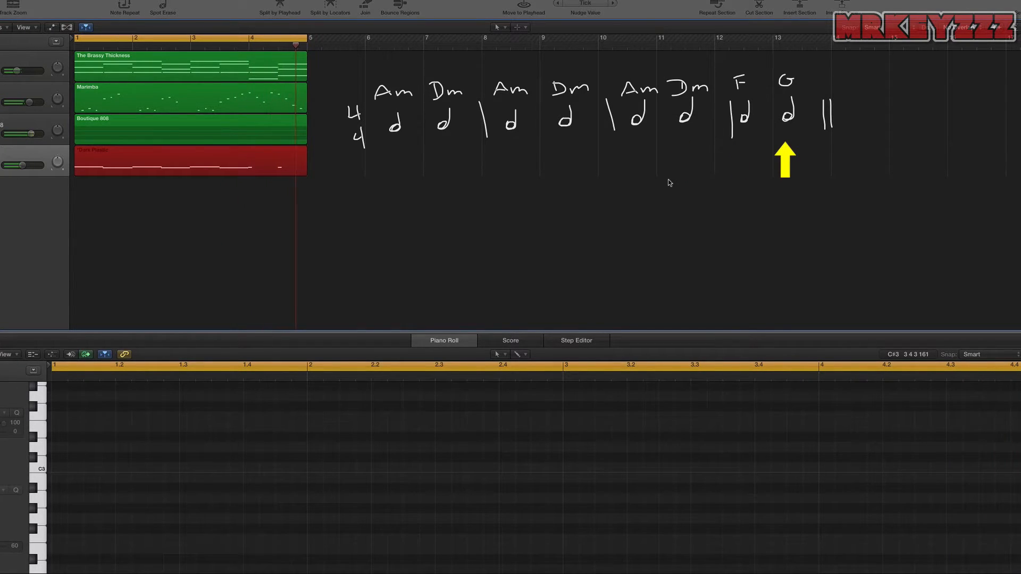
Step: Stop recording the sustained Dark Plastic bass part and quantize all its notes to 1/2 Note
{"action": "key", "text": "space"}
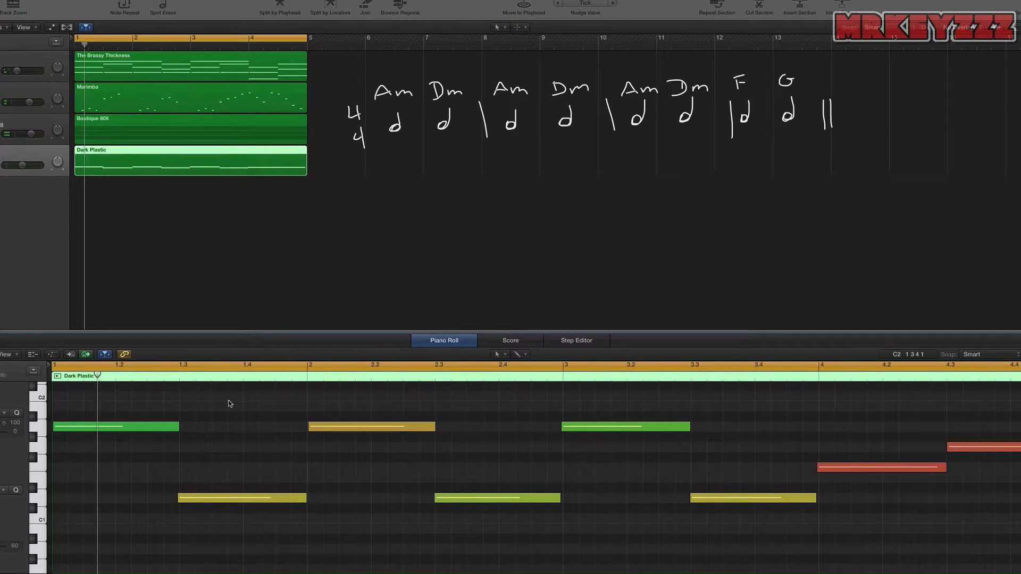
{"action": "key", "text": "super+a"}
{"action": "key", "text": "q"}
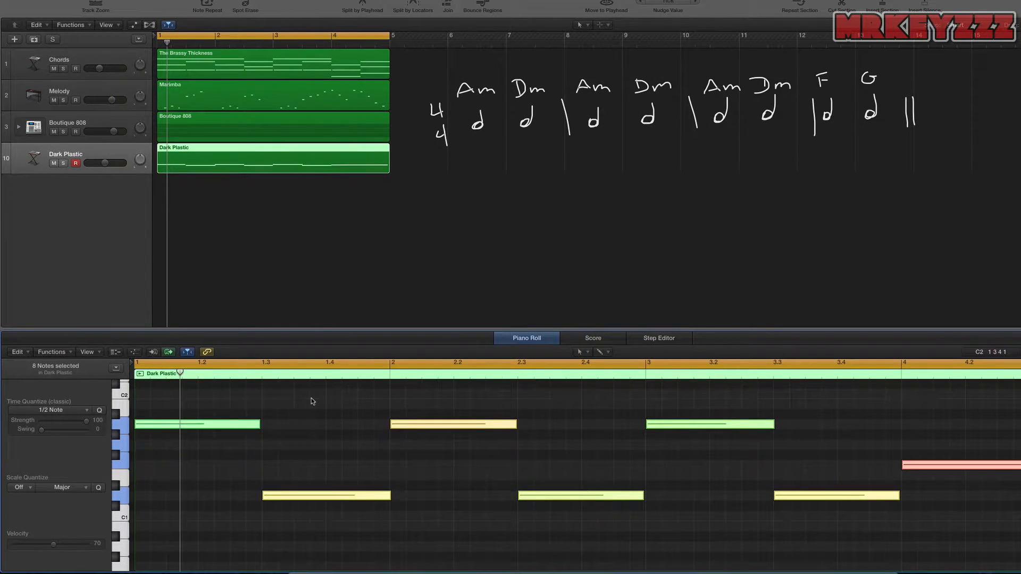
{"action": "left_click", "coordinate": [311, 401]}
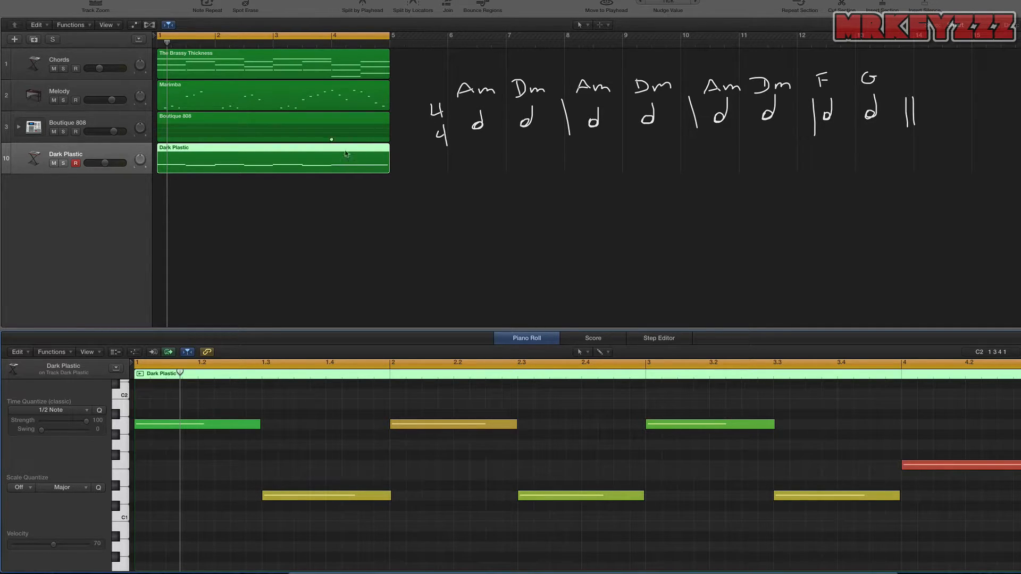
Step: Draw a long rectangle below the chord chart and divide it into eight boxes
{"action": "left_click_drag", "start_coordinate": [442, 207], "coordinate": [444, 245]}
{"action": "left_click_drag", "start_coordinate": [441, 207], "coordinate": [716, 198]}
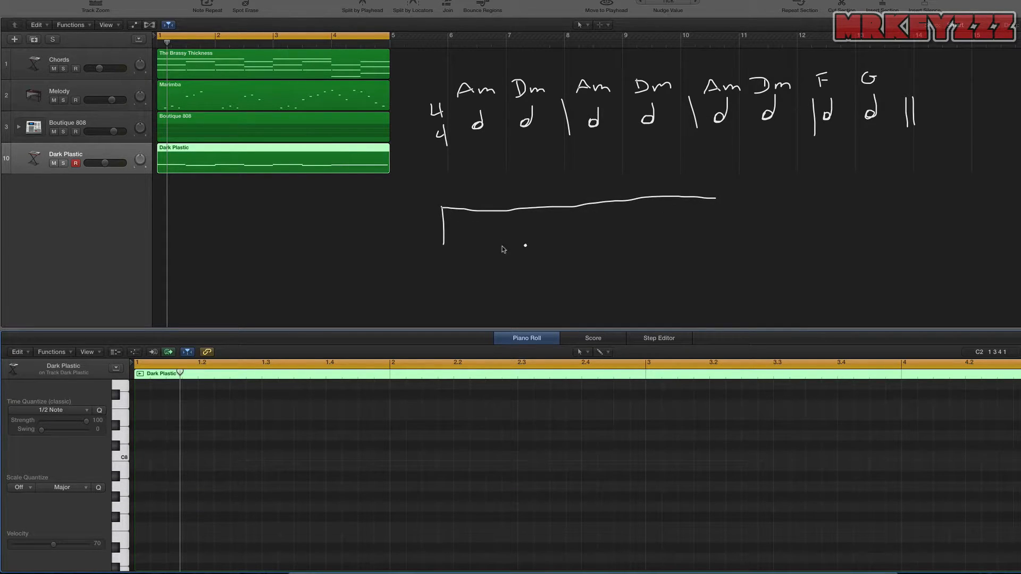
{"action": "mouse_move", "coordinate": [443, 246]}
{"action": "left_mouse_down"}
{"action": "mouse_move", "coordinate": [719, 224]}
{"action": "mouse_move", "coordinate": [715, 196]}
{"action": "left_mouse_up"}
{"action": "left_click_drag", "start_coordinate": [588, 206], "coordinate": [589, 231]}
{"action": "left_click", "coordinate": [620, 208]}
{"action": "left_click_drag", "start_coordinate": [652, 201], "coordinate": [654, 228]}
{"action": "left_click_drag", "start_coordinate": [530, 209], "coordinate": [532, 239]}
{"action": "left_click_drag", "start_coordinate": [563, 208], "coordinate": [564, 236]}
{"action": "left_click_drag", "start_coordinate": [621, 202], "coordinate": [624, 231]}
{"action": "left_click_drag", "start_coordinate": [679, 199], "coordinate": [684, 226]}
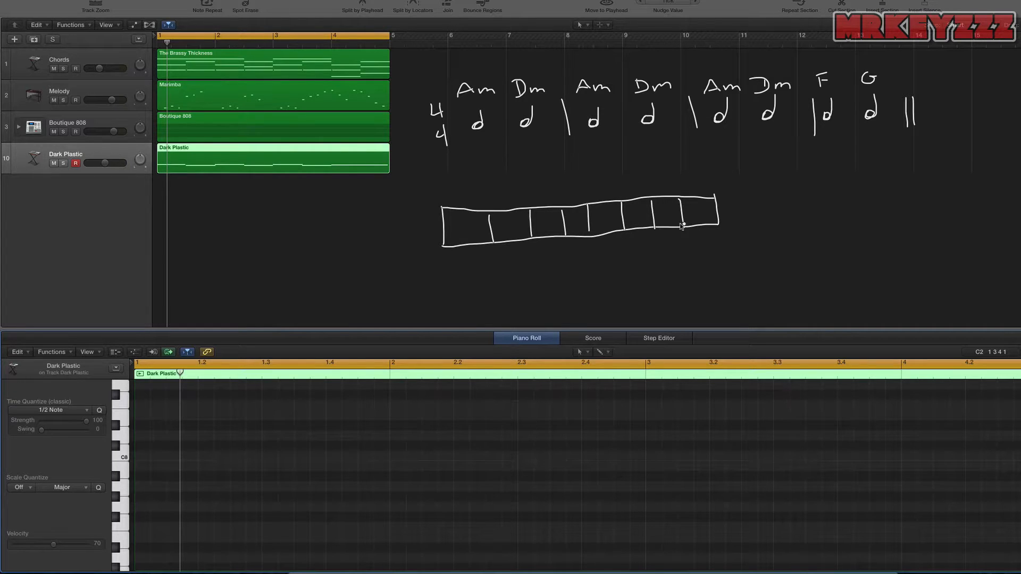
Step: Label the eight boxes 1 + 2 + 3 + 4 + and check the boxes for 1, 3 and the + after each
{"action": "left_click_drag", "start_coordinate": [512, 250], "coordinate": [512, 266]}
{"action": "left_click_drag", "start_coordinate": [504, 259], "coordinate": [561, 262]}
{"action": "left_click_drag", "start_coordinate": [638, 238], "coordinate": [639, 251]}
{"action": "left_click_drag", "start_coordinate": [629, 248], "coordinate": [697, 246]}
{"action": "left_click_drag", "start_coordinate": [690, 243], "coordinate": [703, 240]}
{"action": "left_click", "coordinate": [658, 272]}
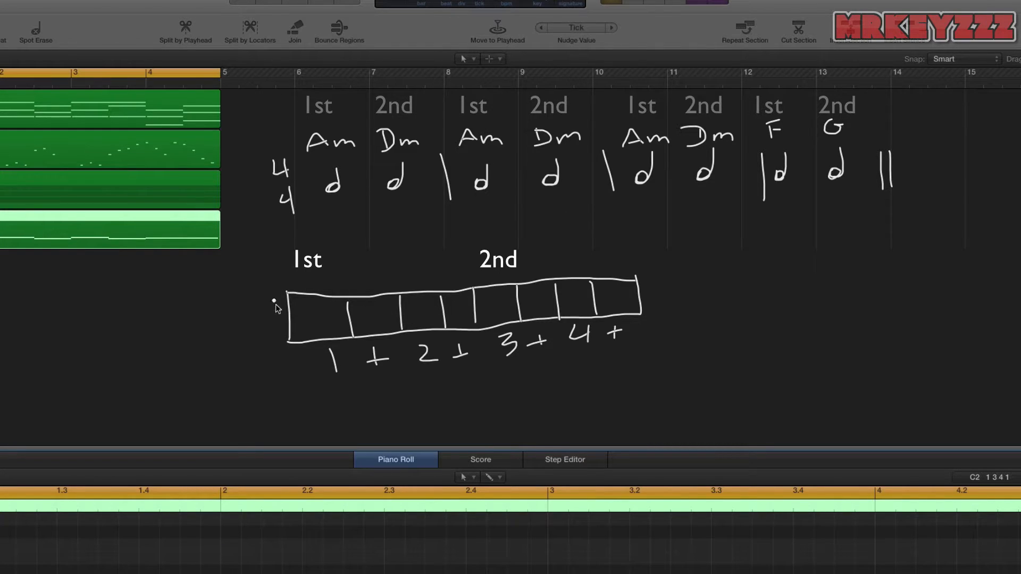
{"action": "mouse_move", "coordinate": [305, 314]}
{"action": "left_mouse_down"}
{"action": "mouse_move", "coordinate": [327, 300]}
{"action": "mouse_move", "coordinate": [398, 294]}
{"action": "left_mouse_up"}
{"action": "left_click_drag", "start_coordinate": [493, 302], "coordinate": [554, 291]}
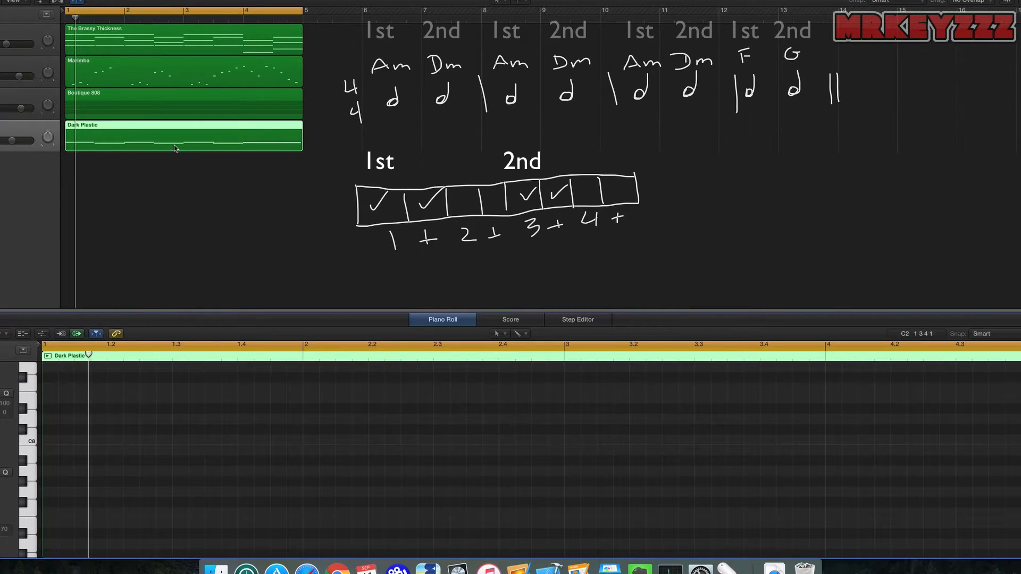
Step: Delete the Dark Plastic region and record a new bass part on its track using the checked rhythm
{"action": "left_click", "coordinate": [70, 237]}
{"action": "key", "text": "Delete"}
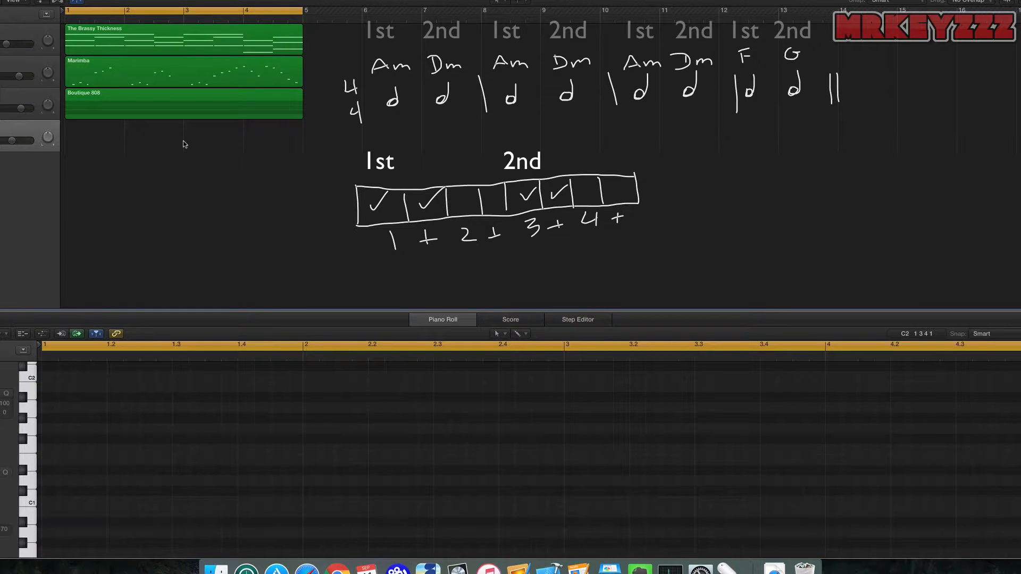
{"action": "key", "text": "super+z"}
{"action": "key", "text": "space"}
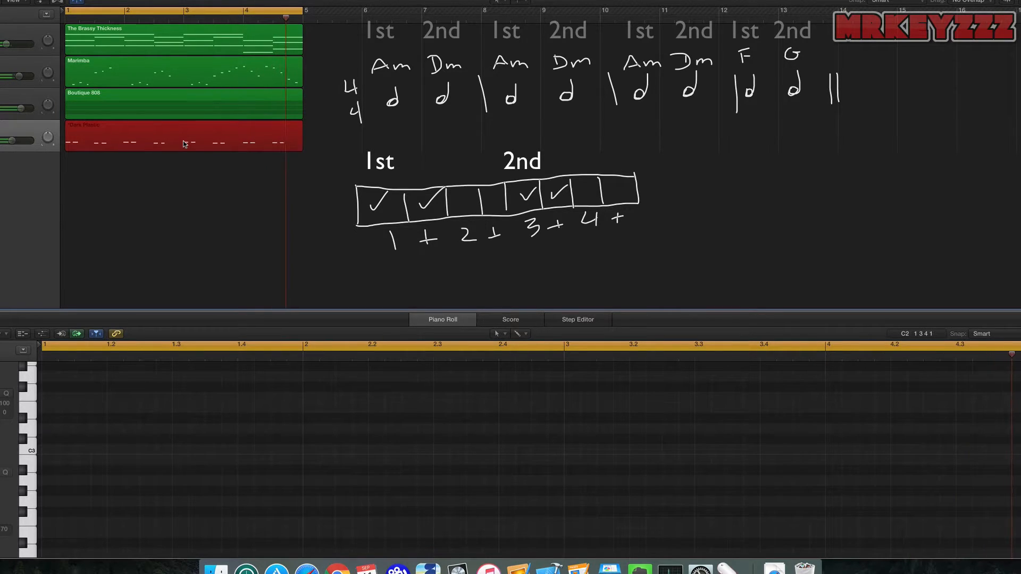
{"action": "key", "text": "space"}
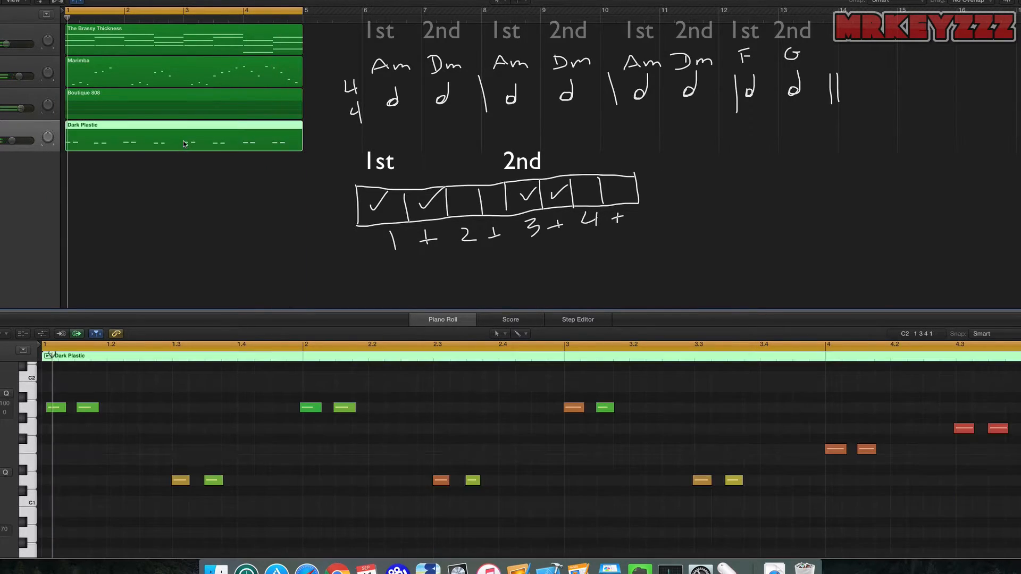
{"action": "left_click", "coordinate": [172, 259]}
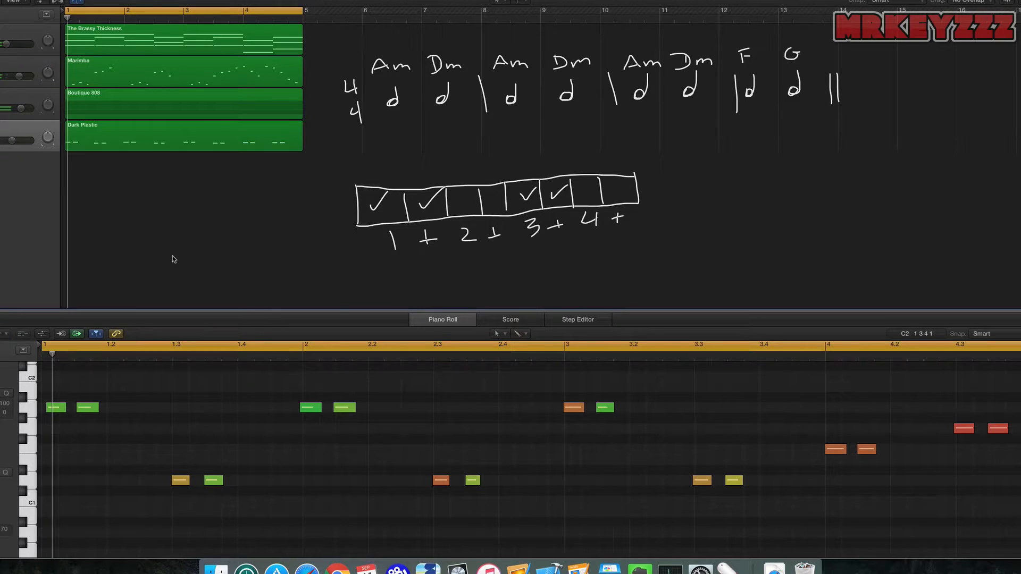
Step: Quantize all notes in the new Dark Plastic region to 1/8 Note
{"action": "left_click", "coordinate": [154, 400]}
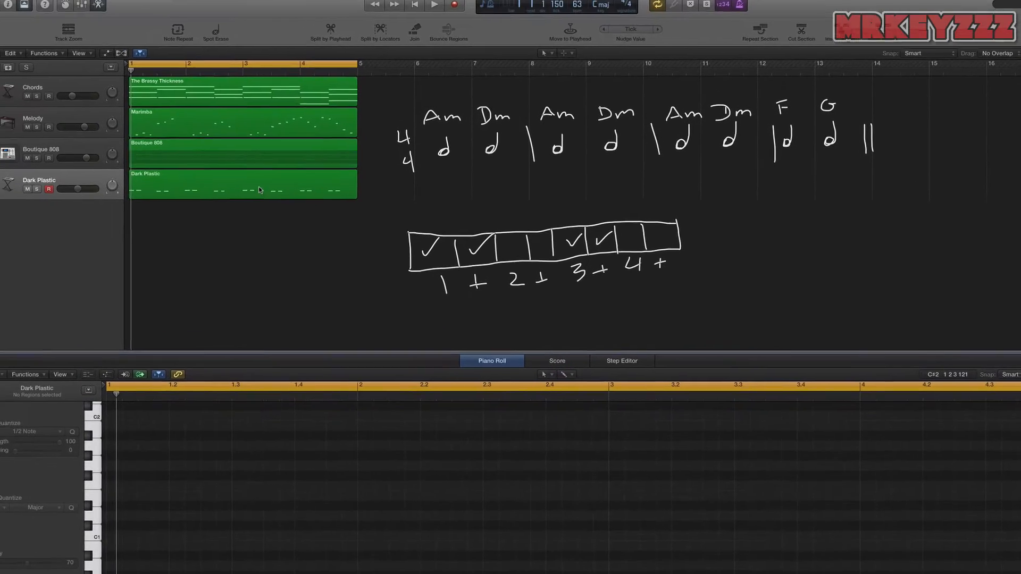
{"action": "left_click", "coordinate": [176, 130]}
{"action": "key", "text": "super+a"}
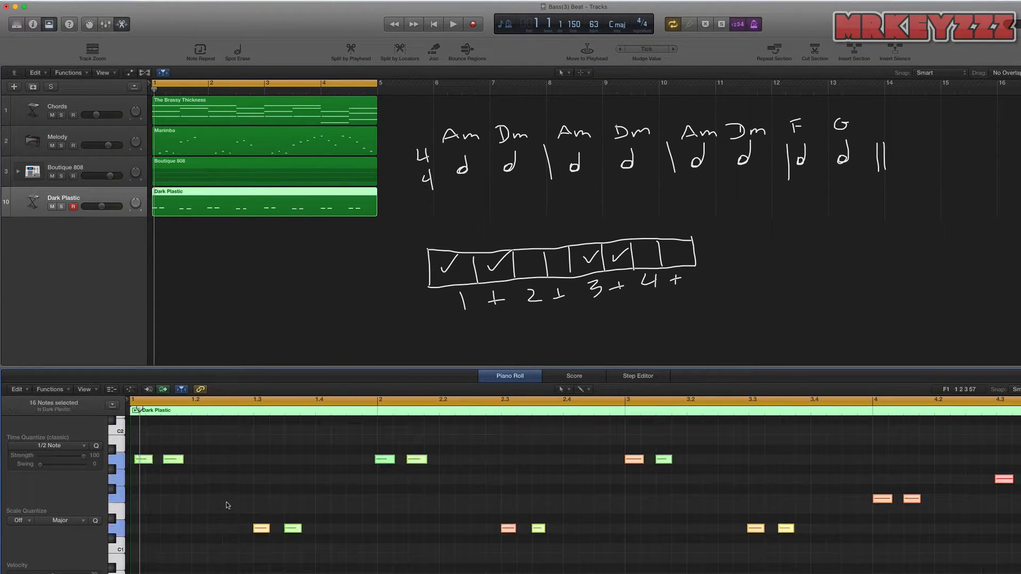
{"action": "left_click", "coordinate": [74, 446]}
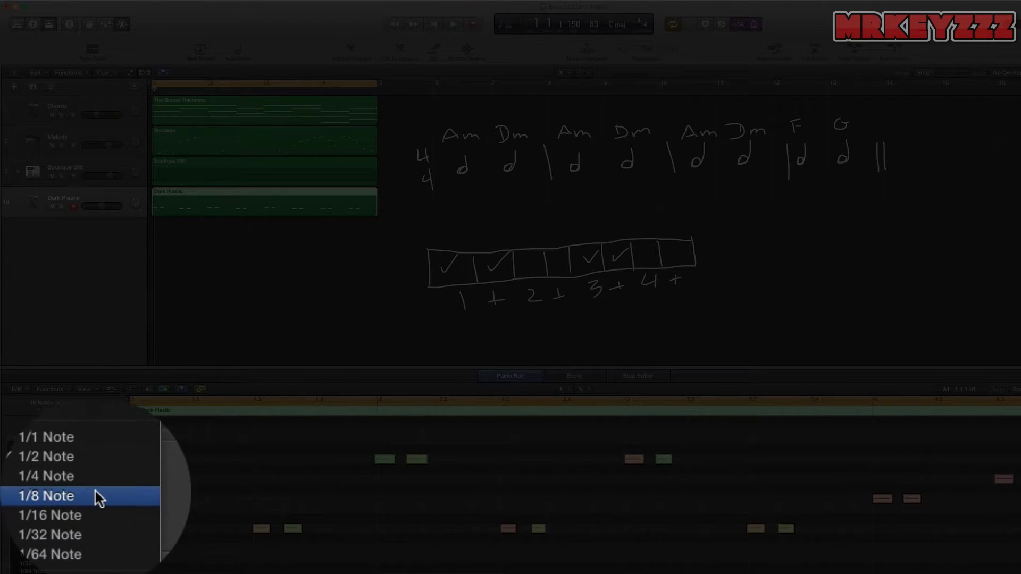
{"action": "left_click", "coordinate": [98, 495]}
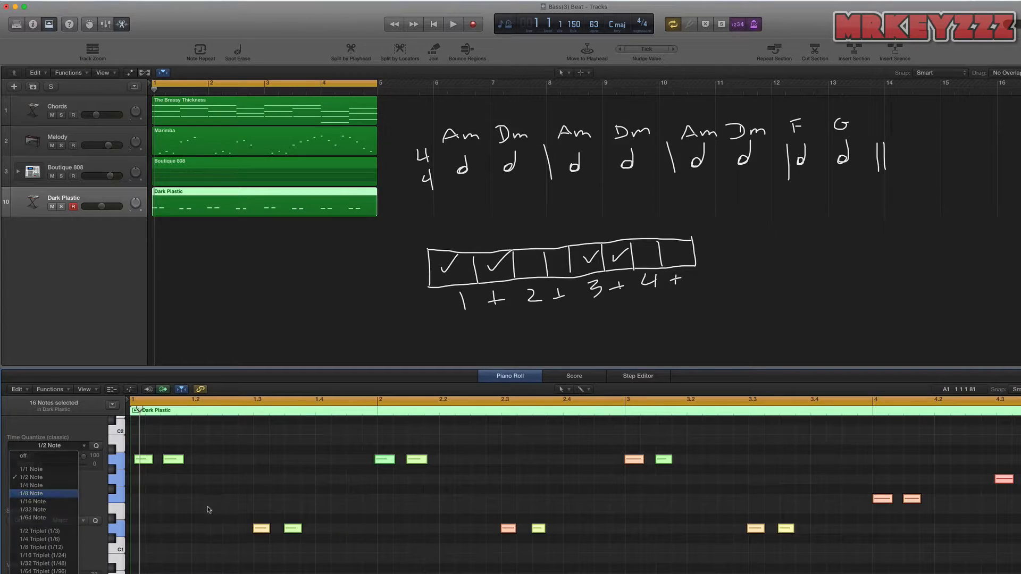
{"action": "left_click", "coordinate": [305, 484]}
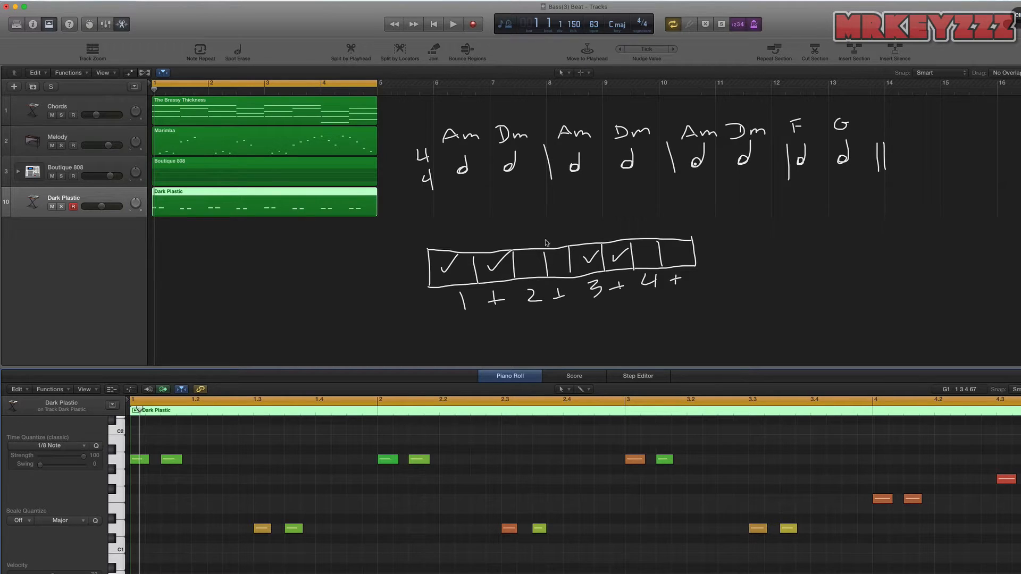
Step: Check the boxes for the + after 2 and the + after 4 in the rhythm grid
{"action": "left_click_drag", "start_coordinate": [552, 257], "coordinate": [565, 246]}
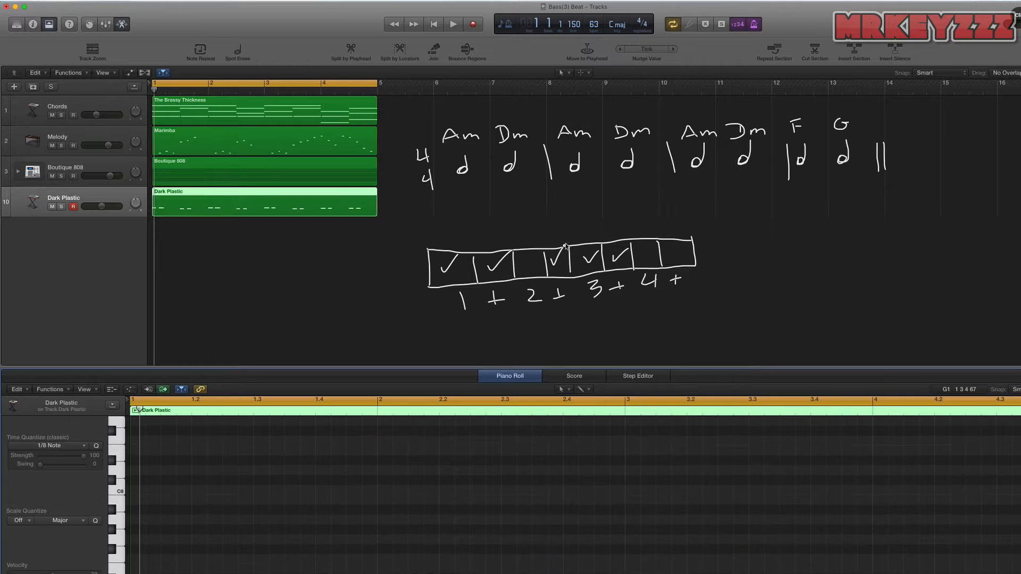
{"action": "left_click_drag", "start_coordinate": [673, 250], "coordinate": [695, 232]}
Step: In bar 1, paste copies of the second A1 note on the + of beats 2 and 4, moving the beat 4 copy to D1
{"action": "scroll", "coordinate": [287, 540], "scroll_direction": "down", "scroll_amount": 15}
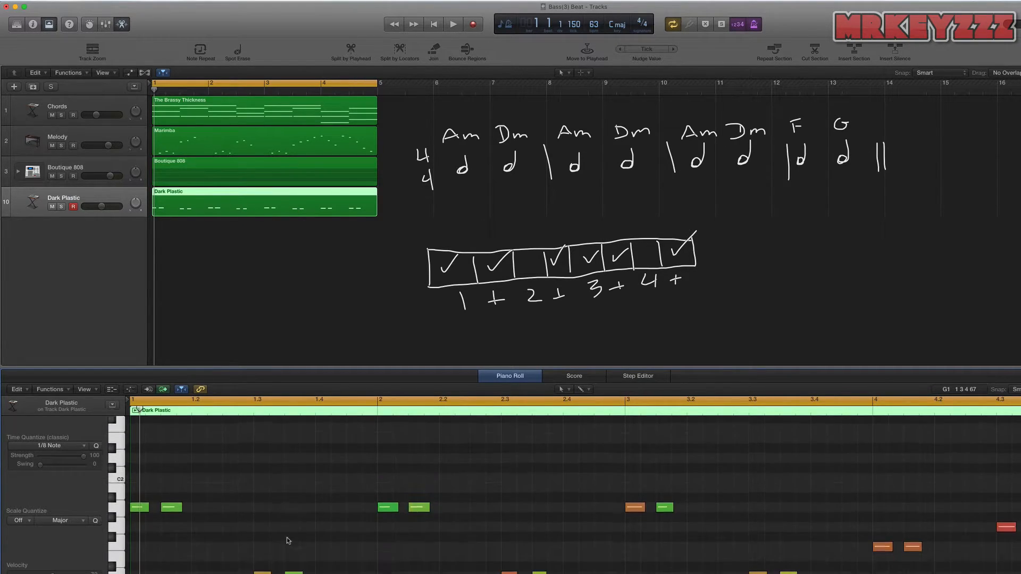
{"action": "scroll", "coordinate": [287, 541], "scroll_direction": "down", "scroll_amount": 3}
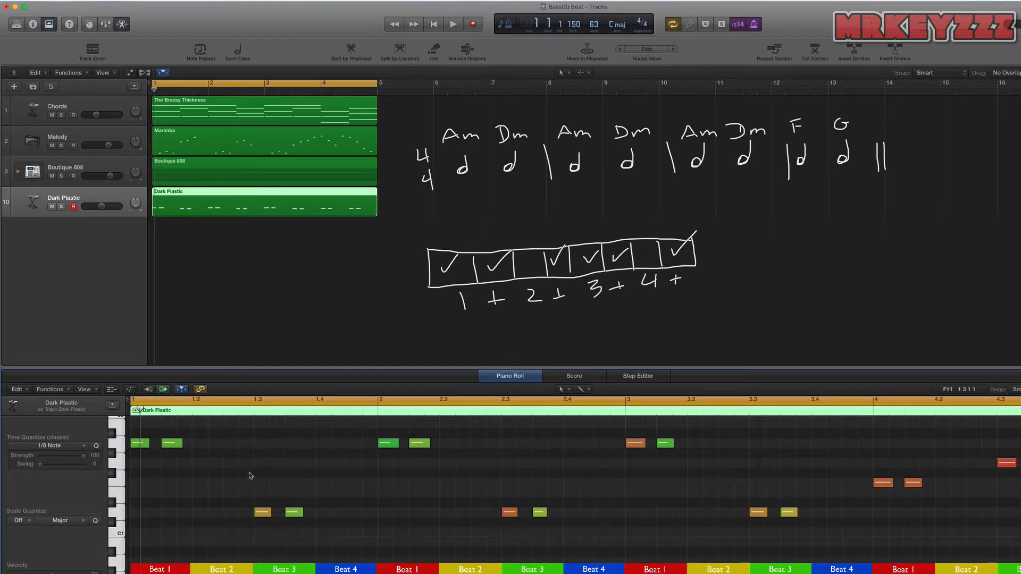
{"action": "left_click", "coordinate": [172, 444]}
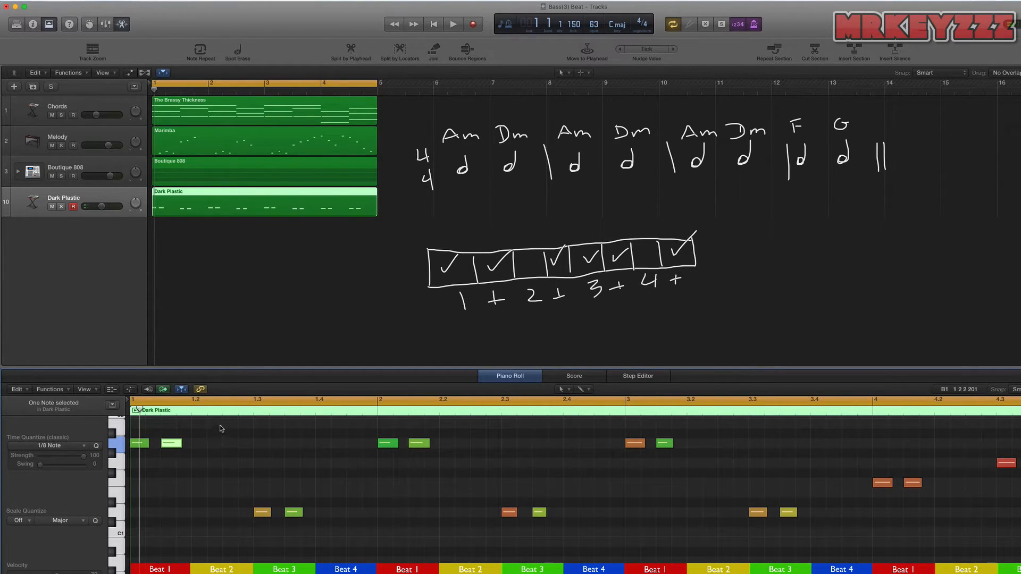
{"action": "left_click", "coordinate": [223, 402]}
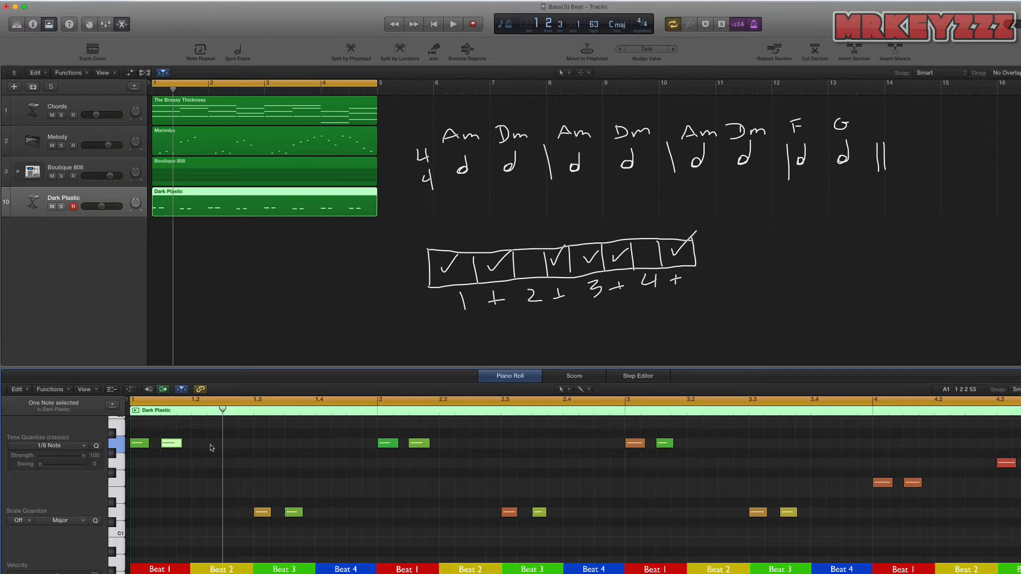
{"action": "key", "text": "super+v"}
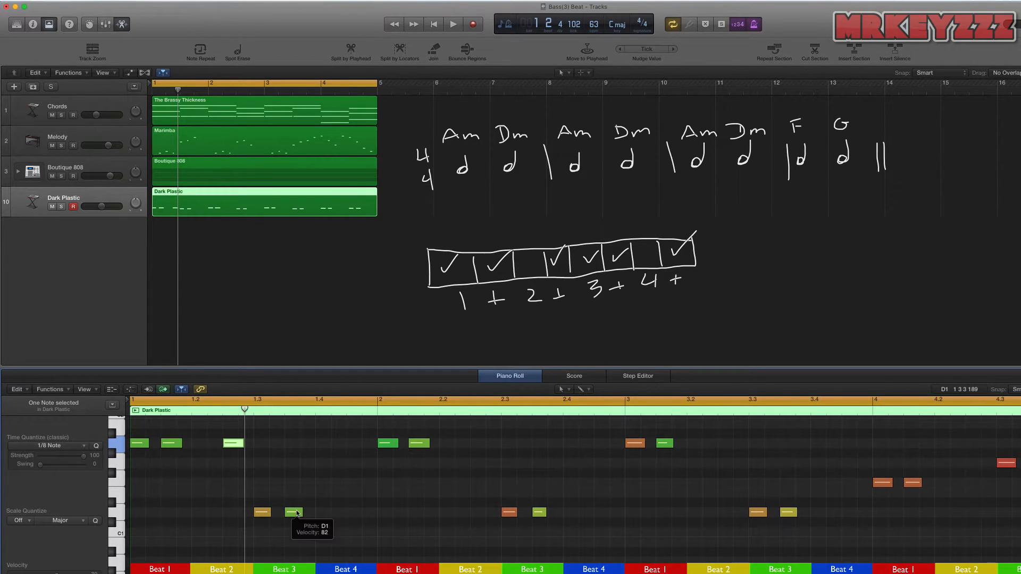
{"action": "left_click", "coordinate": [347, 413]}
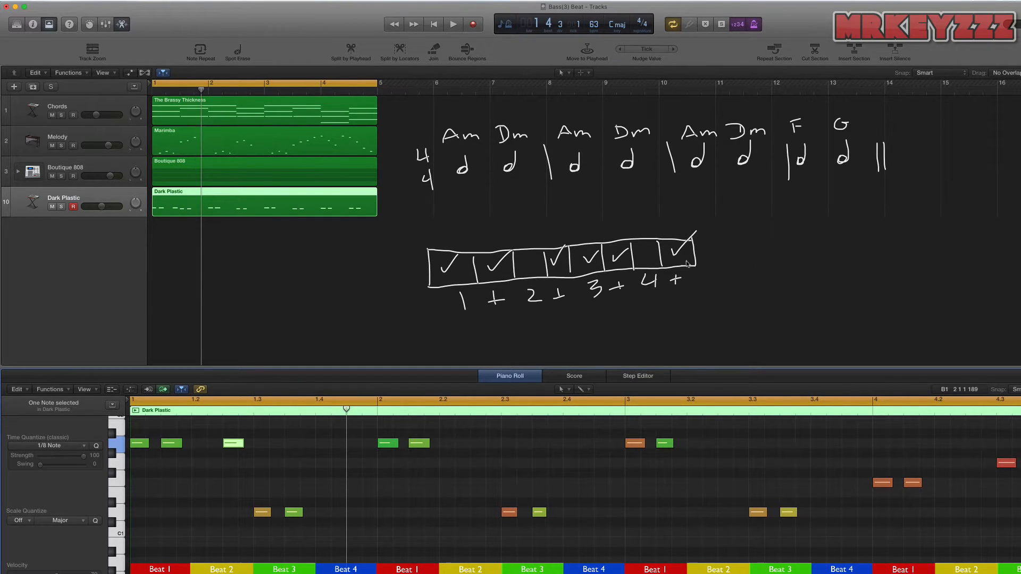
{"action": "key", "text": "super+v"}
{"action": "left_click_drag", "start_coordinate": [358, 446], "coordinate": [358, 514]}
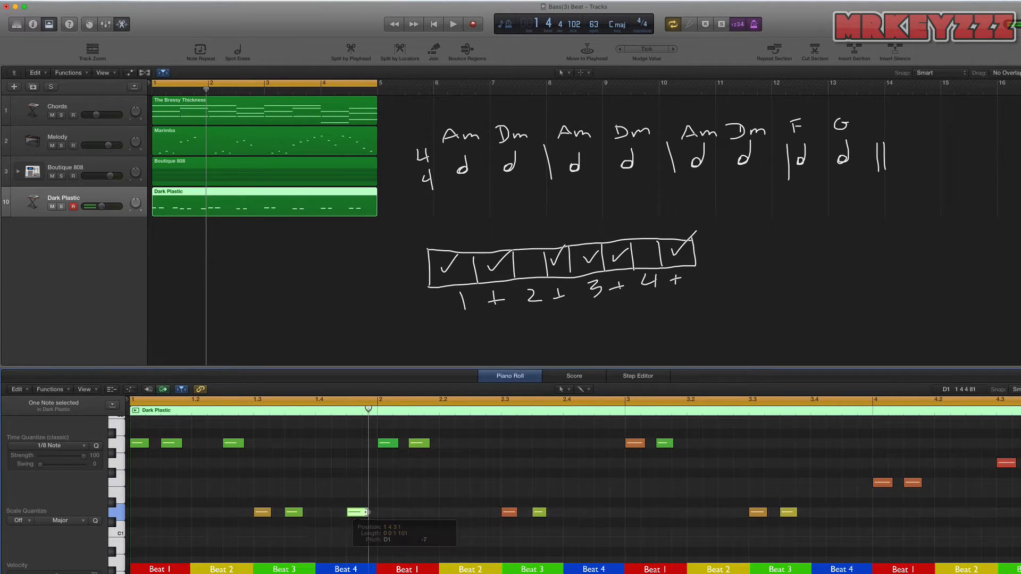
Step: In bar 2, paste the copied note on the + of beats 2 and 4, moving the beat 4 note to D1
{"action": "left_click", "coordinate": [471, 416]}
{"action": "key", "text": "super+v"}
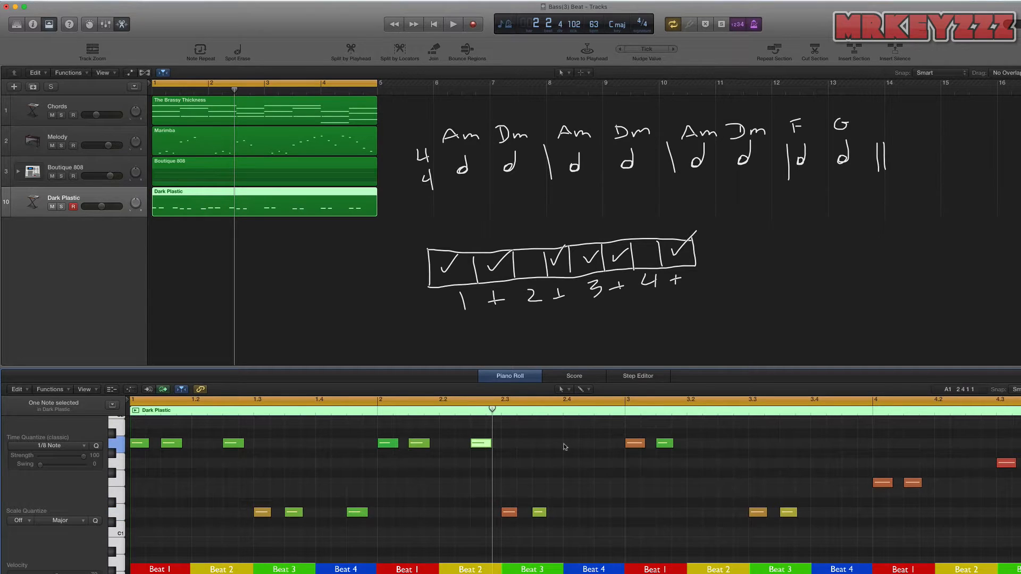
{"action": "left_click", "coordinate": [595, 443]}
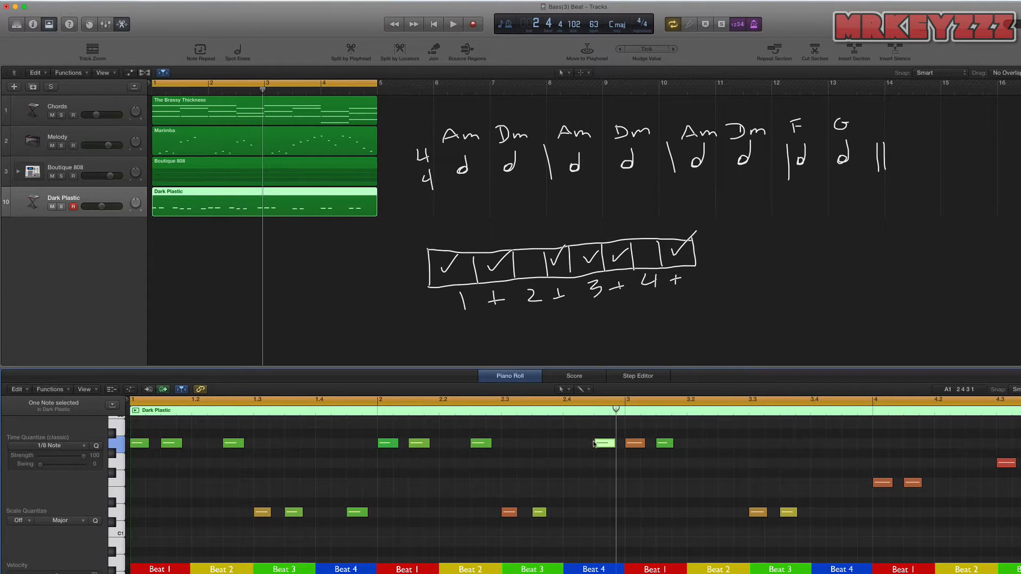
{"action": "left_click_drag", "start_coordinate": [607, 445], "coordinate": [606, 512]}
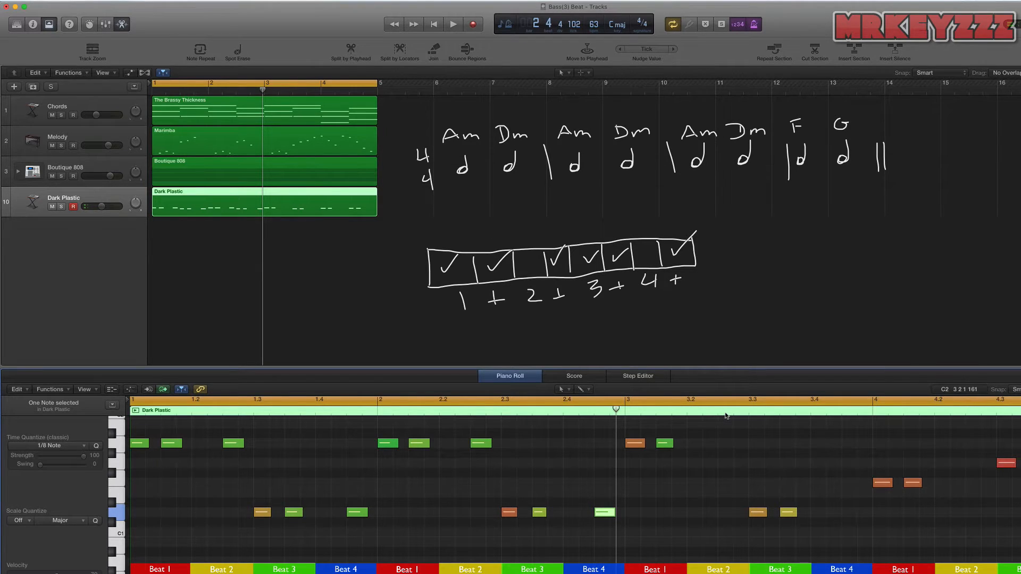
Step: In bar 3, paste the copied note on the + of beats 2 and 4, moving the beat 4 note to D1
{"action": "left_click", "coordinate": [726, 443]}
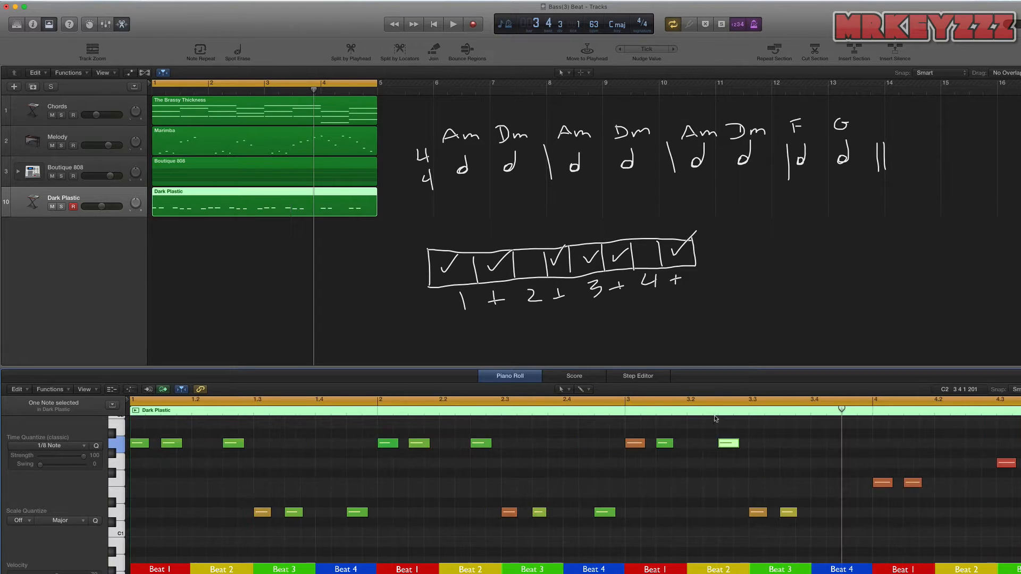
{"action": "key", "text": "super+v"}
{"action": "left_click_drag", "start_coordinate": [856, 446], "coordinate": [853, 514]}
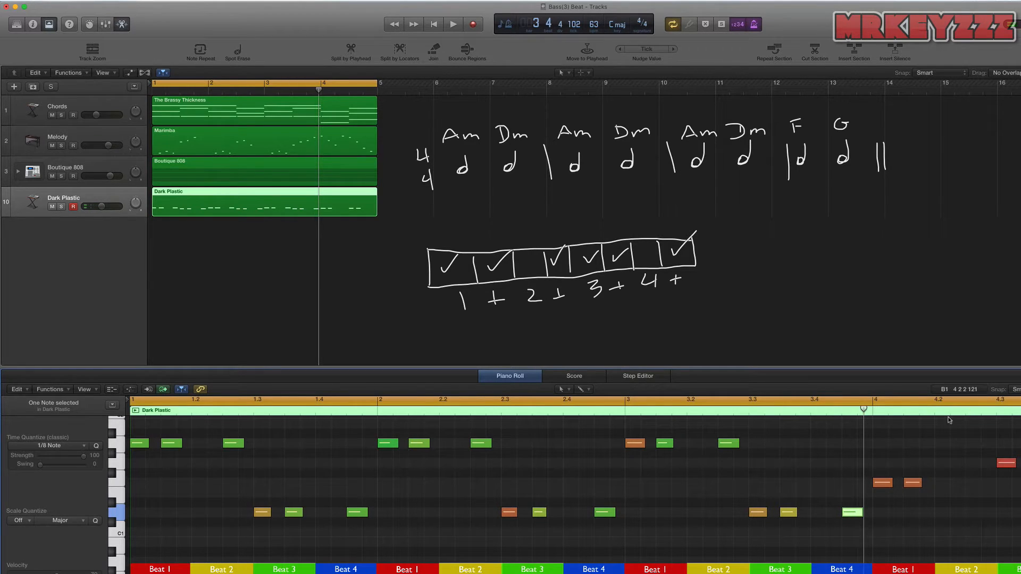
Step: In bar 4, paste the copied note on the + of beat 2 and move it down to F1
{"action": "left_click", "coordinate": [966, 400]}
{"action": "key", "text": "super+v"}
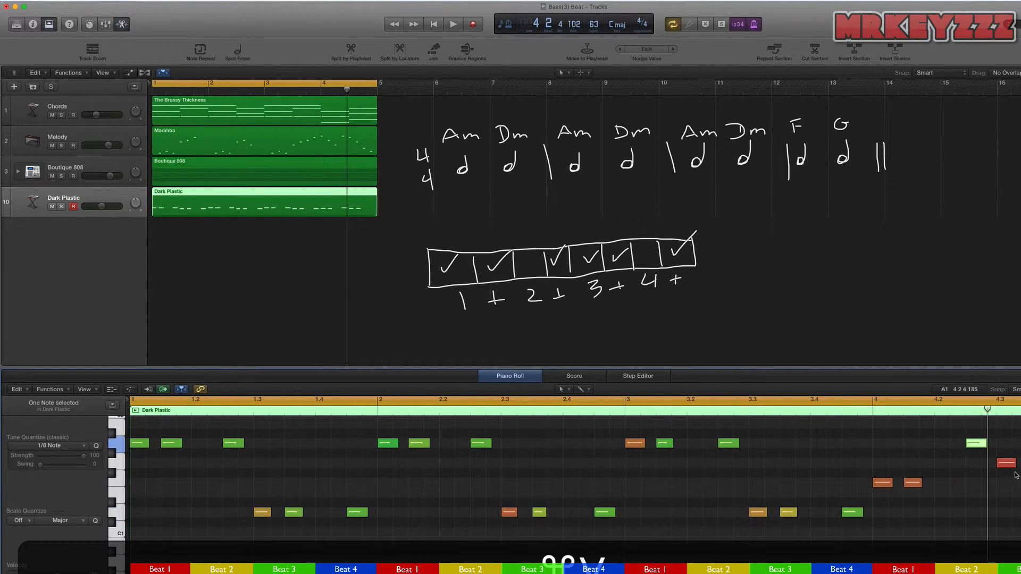
{"action": "left_click_drag", "start_coordinate": [979, 450], "coordinate": [1006, 483]}
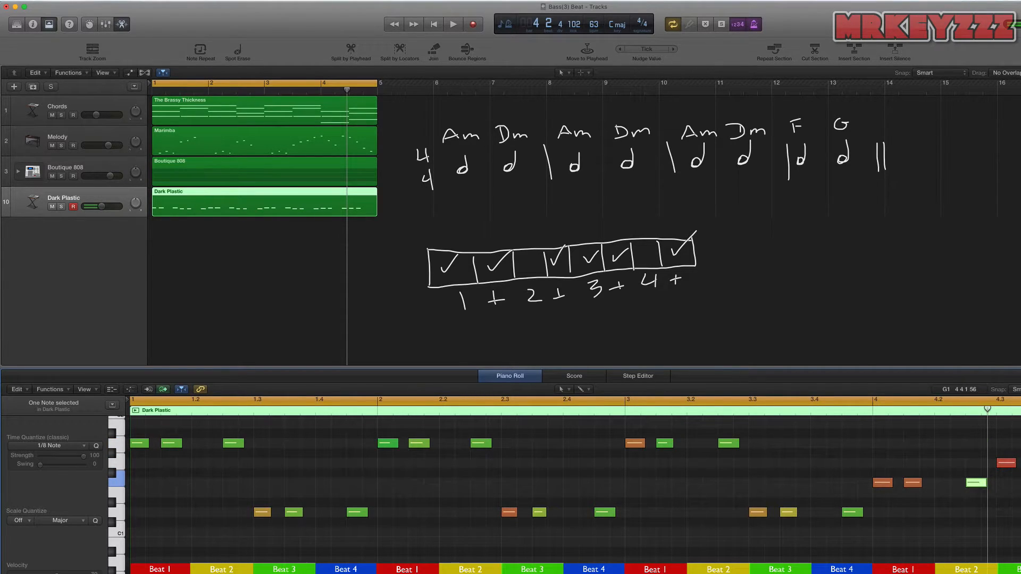
Step: In bar 4, paste the copied note on the + of beat 4 and move it down to G1
{"action": "key", "text": "super+v"}
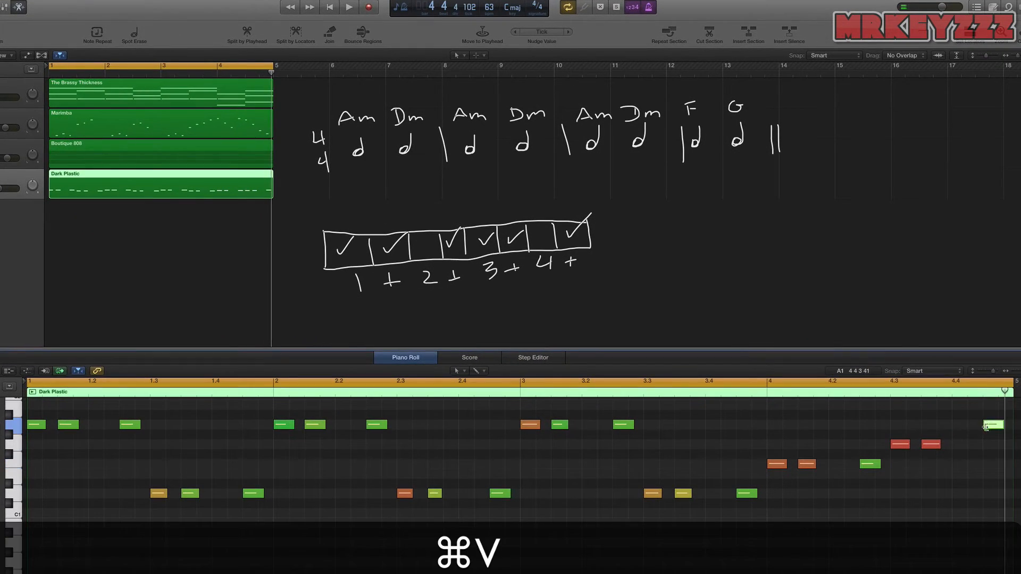
{"action": "left_click_drag", "start_coordinate": [1009, 428], "coordinate": [992, 446]}
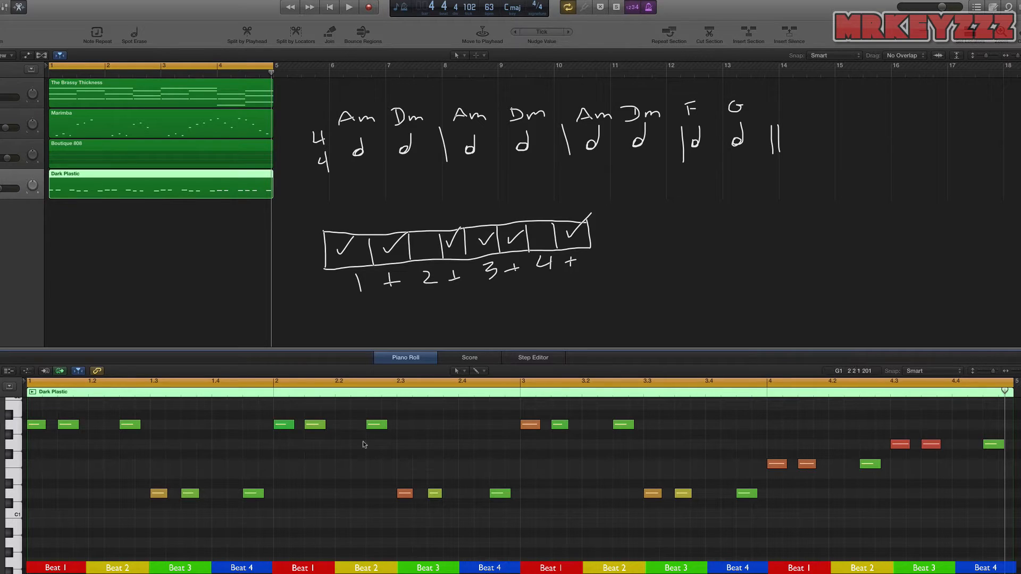
Step: Quantize all notes in the Dark Plastic region to 1/8 notes and play the bass line back
{"action": "key", "text": "super"}
{"action": "key", "text": "super+a"}
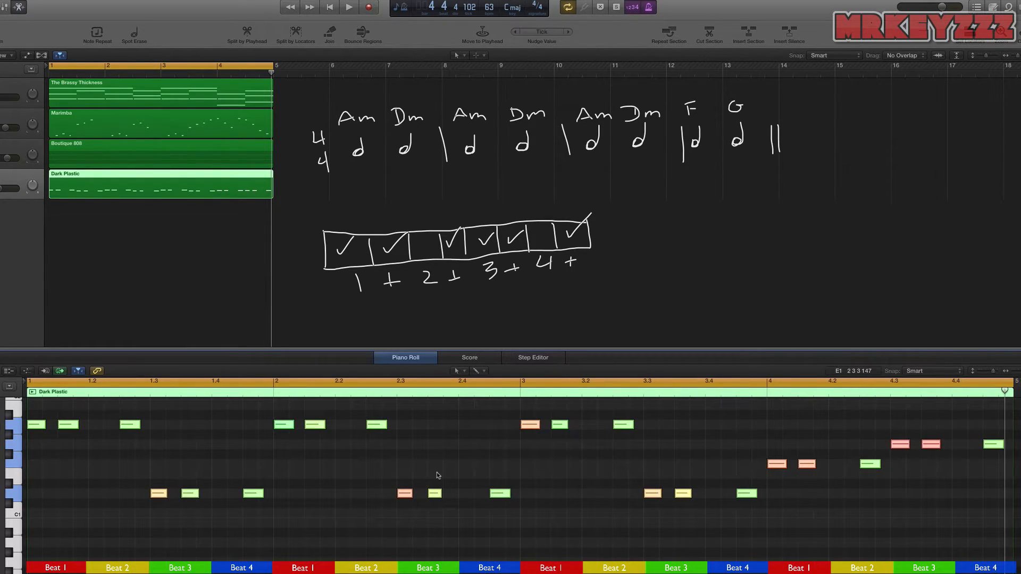
{"action": "key", "text": "q"}
{"action": "left_click", "coordinate": [419, 463]}
{"action": "key", "text": "space"}
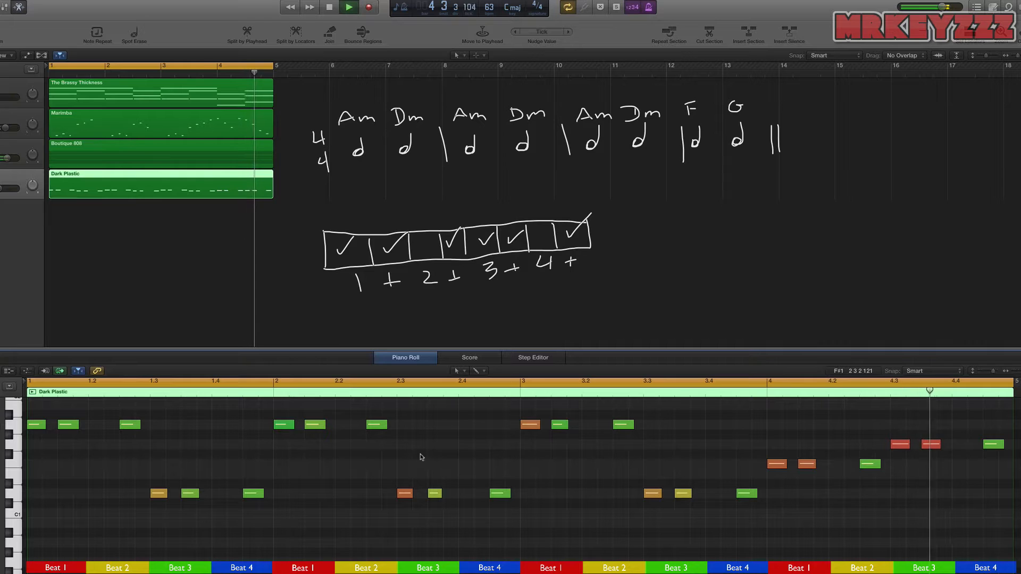
{"action": "key", "text": "space"}
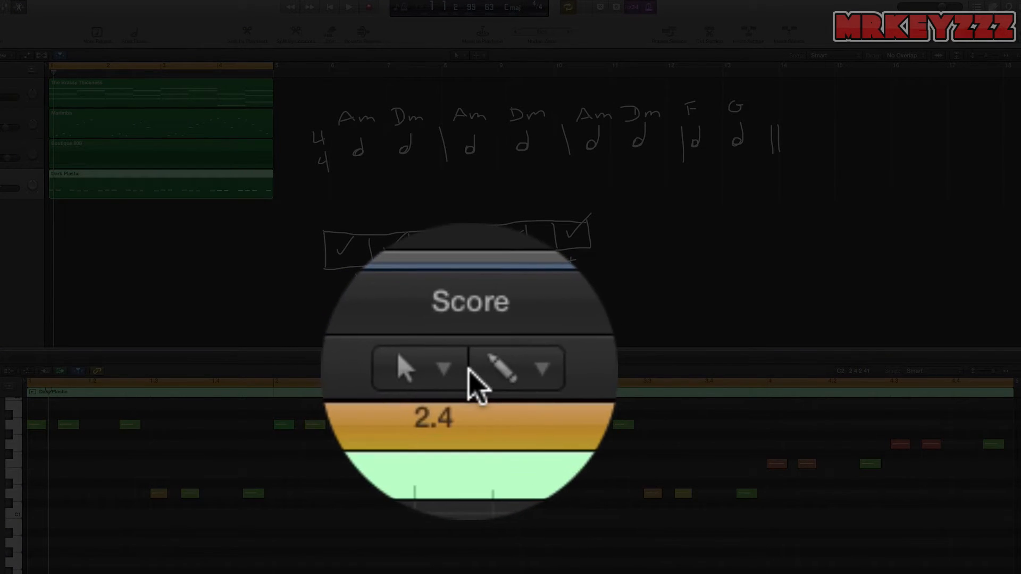
{"action": "key", "text": "super"}
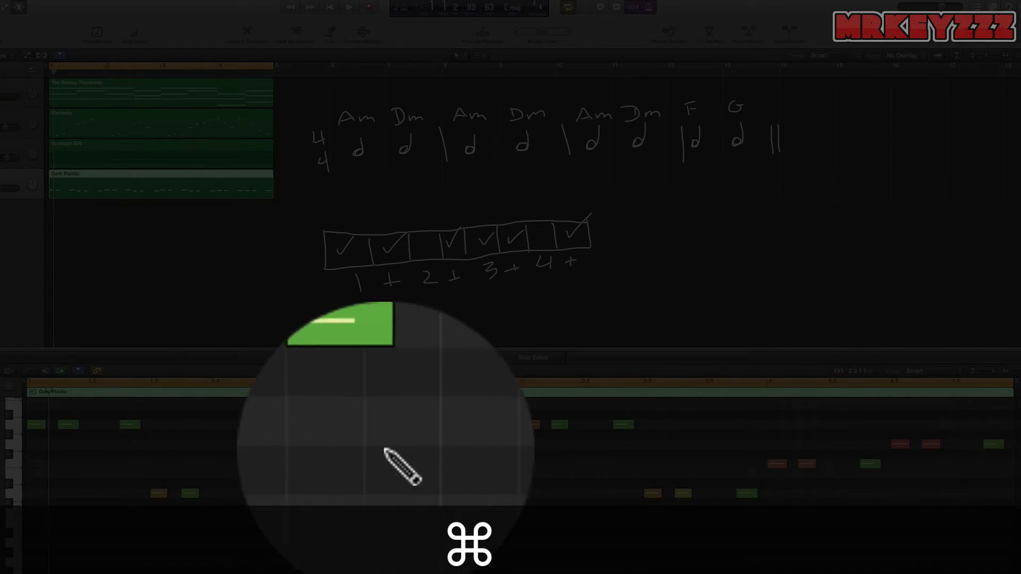
{"action": "left_click", "coordinate": [57, 425], "text": "super"}
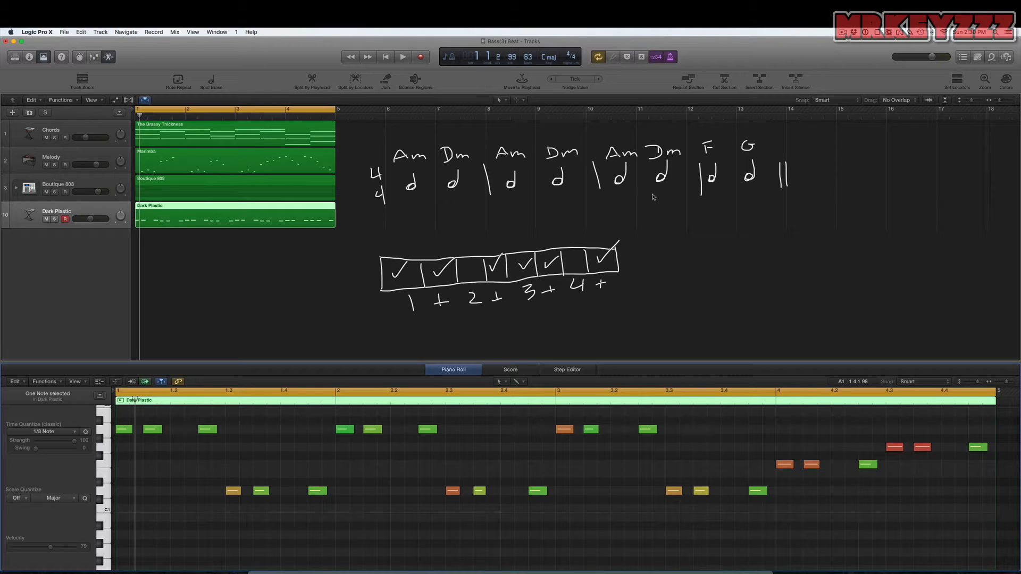
Step: Draw a green rhythm grid of eight cells below the Dark Plastic region with the on-screen annotation pen
{"action": "key", "text": "ctrl+3"}
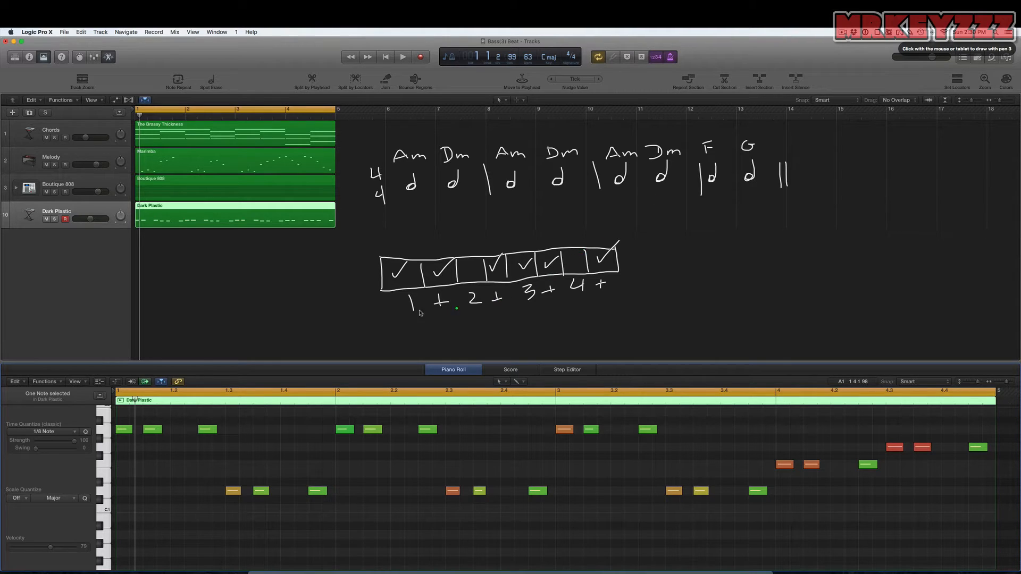
{"action": "mouse_move", "coordinate": [163, 269]}
{"action": "left_mouse_down"}
{"action": "mouse_move", "coordinate": [168, 290]}
{"action": "mouse_move", "coordinate": [176, 266]}
{"action": "mouse_move", "coordinate": [320, 262]}
{"action": "left_mouse_up"}
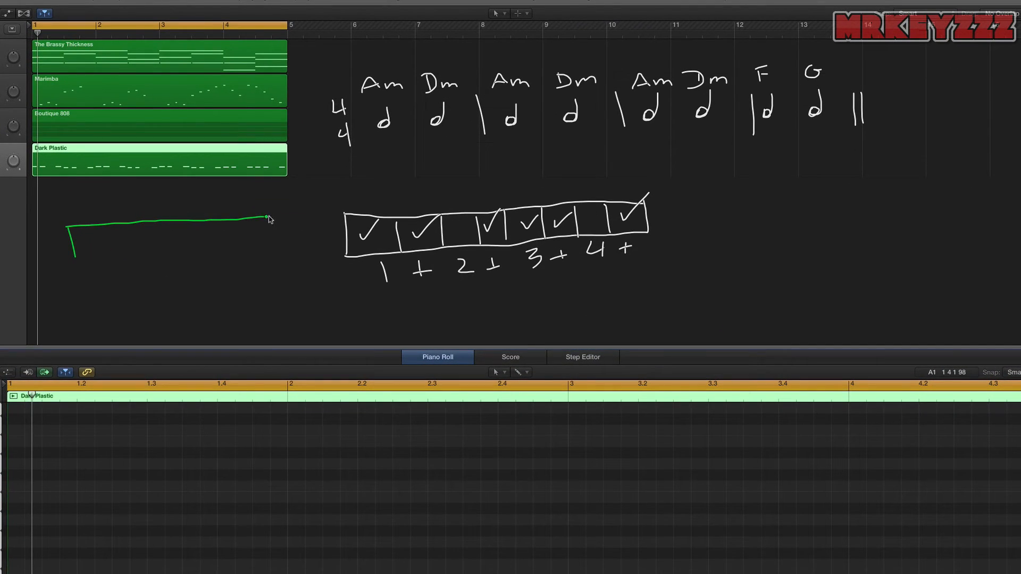
{"action": "left_click_drag", "start_coordinate": [269, 219], "coordinate": [270, 252]}
{"action": "left_click_drag", "start_coordinate": [153, 265], "coordinate": [78, 266]}
{"action": "left_click_drag", "start_coordinate": [172, 224], "coordinate": [183, 259]}
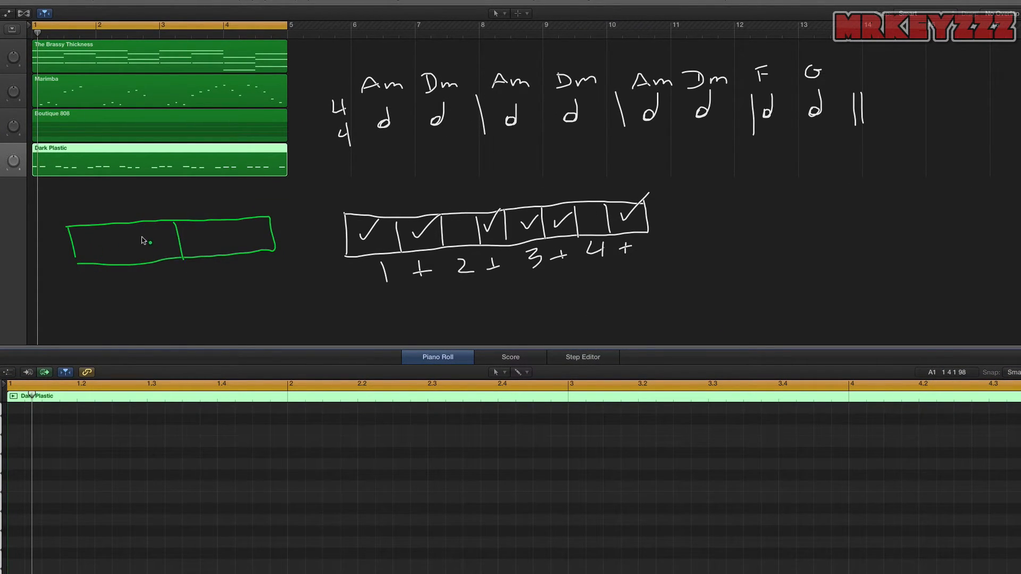
{"action": "mouse_move", "coordinate": [214, 220]}
{"action": "left_mouse_down"}
{"action": "mouse_move", "coordinate": [224, 250]}
{"action": "mouse_move", "coordinate": [202, 257]}
{"action": "left_mouse_up"}
{"action": "left_click_drag", "start_coordinate": [153, 224], "coordinate": [161, 256]}
{"action": "mouse_move", "coordinate": [104, 226]}
{"action": "left_mouse_down"}
{"action": "mouse_move", "coordinate": [111, 264]}
{"action": "mouse_move", "coordinate": [100, 293]}
{"action": "left_mouse_up"}
Step: Label the green grid's cells 1 + 2 + 3 + 4 + and tick only the four + cells
{"action": "left_click_drag", "start_coordinate": [115, 283], "coordinate": [123, 288]}
{"action": "left_click_drag", "start_coordinate": [142, 276], "coordinate": [177, 280]}
{"action": "left_click_drag", "start_coordinate": [170, 274], "coordinate": [171, 287]}
{"action": "left_click_drag", "start_coordinate": [189, 269], "coordinate": [194, 282]}
{"action": "left_click_drag", "start_coordinate": [209, 273], "coordinate": [214, 279]}
{"action": "mouse_move", "coordinate": [230, 263]}
{"action": "left_mouse_down"}
{"action": "mouse_move", "coordinate": [241, 275]}
{"action": "mouse_move", "coordinate": [268, 270]}
{"action": "left_mouse_up"}
{"action": "left_click_drag", "start_coordinate": [265, 270], "coordinate": [279, 262]}
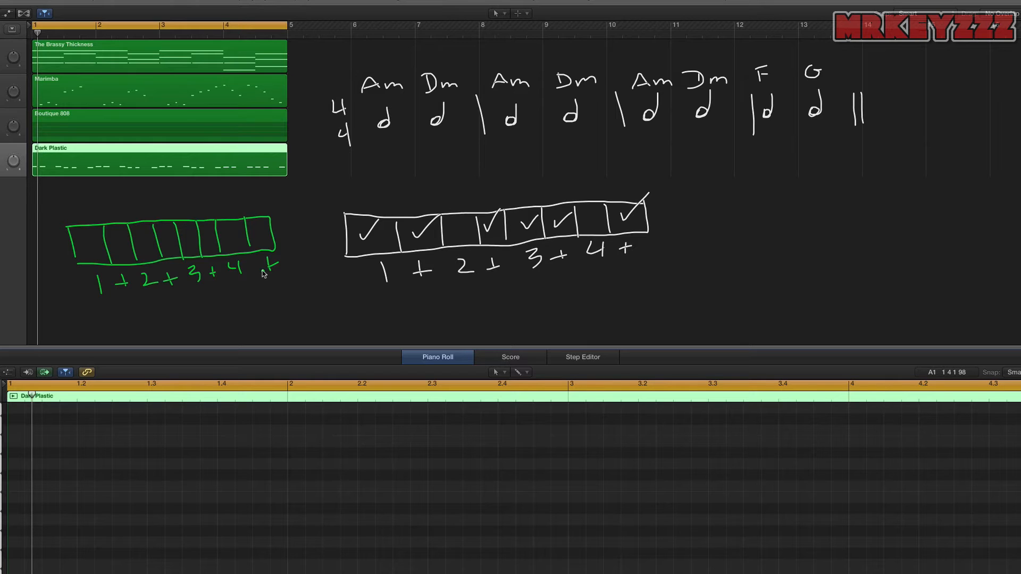
{"action": "mouse_move", "coordinate": [118, 246]}
{"action": "left_mouse_down"}
{"action": "mouse_move", "coordinate": [131, 232]}
{"action": "mouse_move", "coordinate": [176, 226]}
{"action": "mouse_move", "coordinate": [209, 246]}
{"action": "mouse_move", "coordinate": [218, 226]}
{"action": "mouse_move", "coordinate": [274, 215]}
{"action": "left_mouse_up"}
{"action": "left_click", "coordinate": [234, 229]}
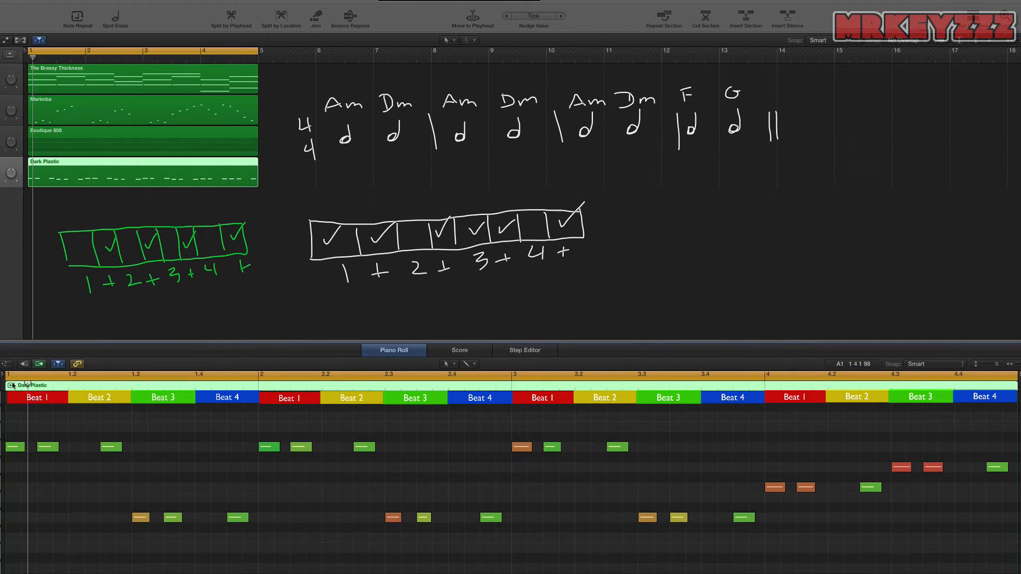
Step: Delete the bass notes on beats 1 and 3 in bars 1 and 2
{"action": "left_click", "coordinate": [13, 449]}
{"action": "key", "text": "Delete"}
{"action": "left_click", "coordinate": [142, 518]}
{"action": "key", "text": "Delete"}
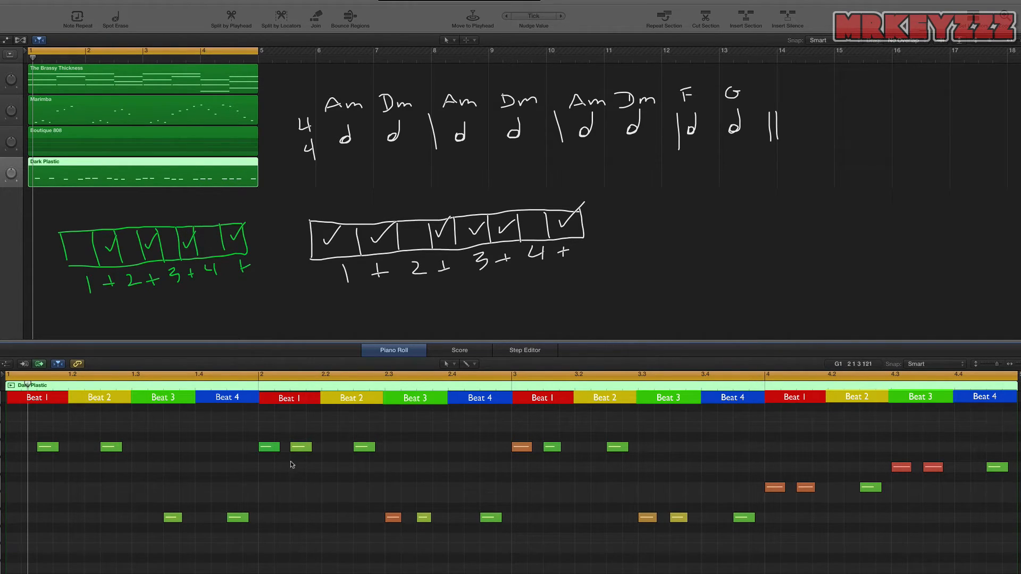
{"action": "left_click", "coordinate": [270, 447]}
{"action": "key", "text": "Delete"}
{"action": "left_click", "coordinate": [393, 518]}
{"action": "key", "text": "Delete"}
Step: Delete the bass notes on beats 1 and 3 in bars 3 and 4, and play the line from the start
{"action": "left_click", "coordinate": [524, 448]}
{"action": "key", "text": "Delete"}
{"action": "left_click", "coordinate": [647, 517]}
{"action": "key", "text": "Delete"}
{"action": "left_click", "coordinate": [777, 488]}
{"action": "key", "text": "Delete"}
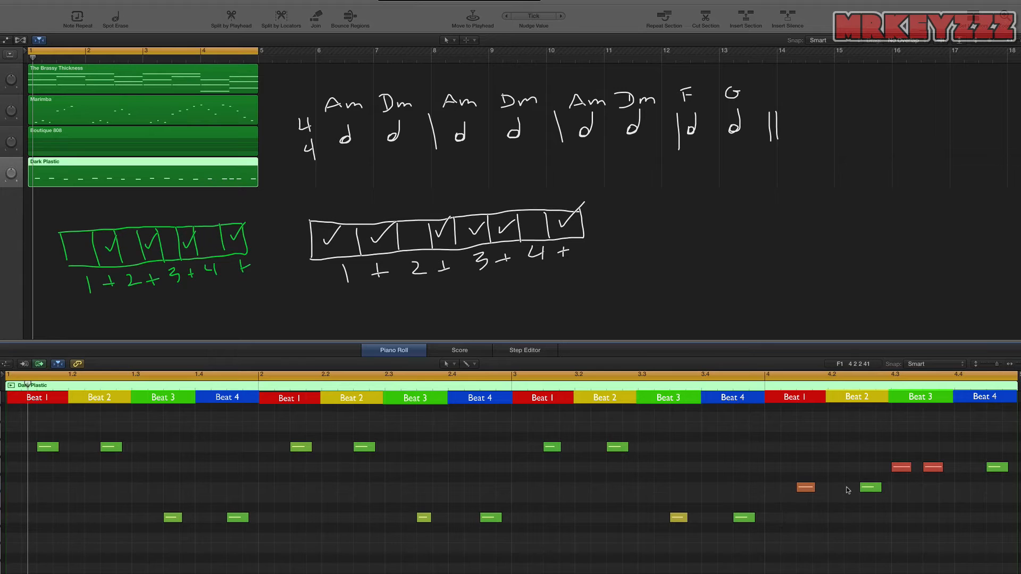
{"action": "left_click", "coordinate": [901, 468]}
{"action": "key", "text": "Delete"}
{"action": "key", "text": "Return"}
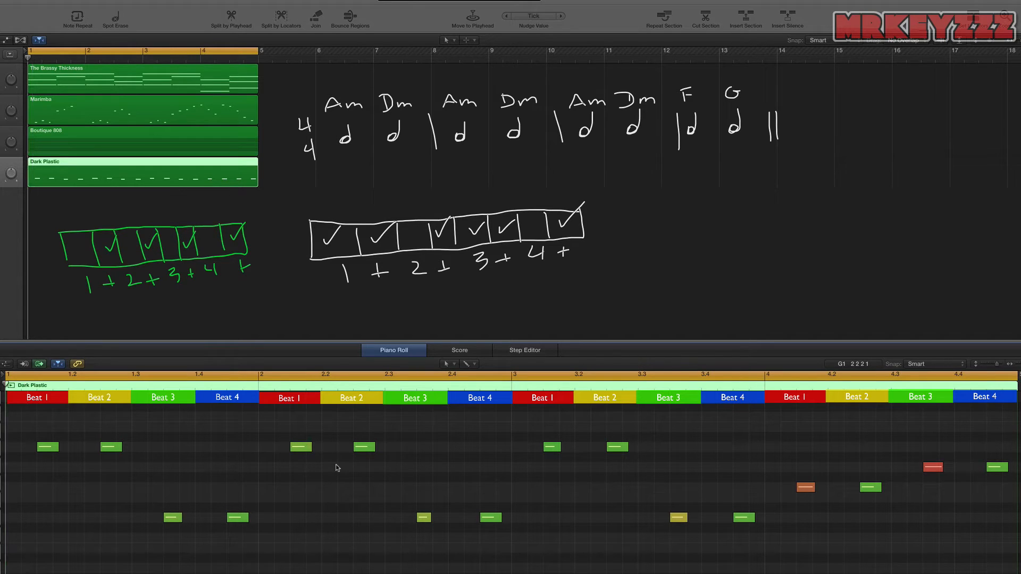
{"action": "key", "text": "space"}
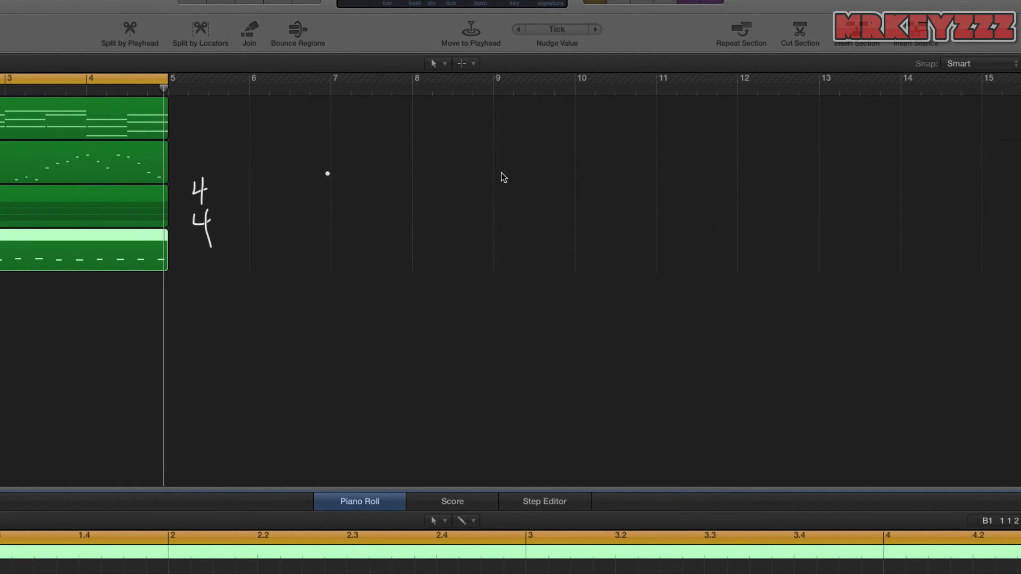
Step: Draw the bar lines of a four-bar 4/4 chart and write the chords Am Dm, Am Dm, Am Dm, F G above it
{"action": "left_click_drag", "start_coordinate": [668, 190], "coordinate": [674, 254]}
{"action": "left_click_drag", "start_coordinate": [437, 191], "coordinate": [447, 248]}
{"action": "left_click_drag", "start_coordinate": [323, 193], "coordinate": [333, 252]}
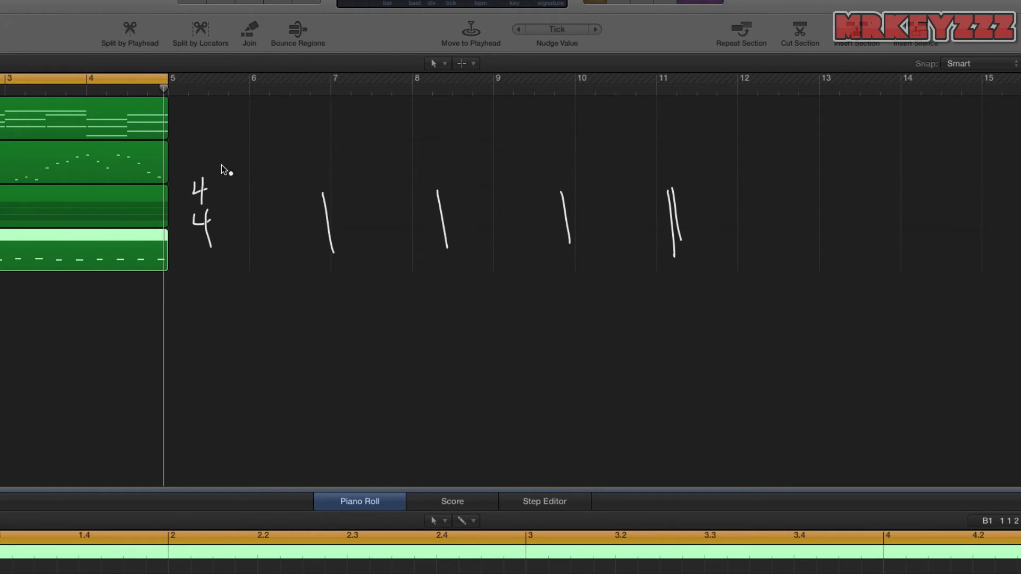
{"action": "left_click_drag", "start_coordinate": [214, 169], "coordinate": [247, 169]}
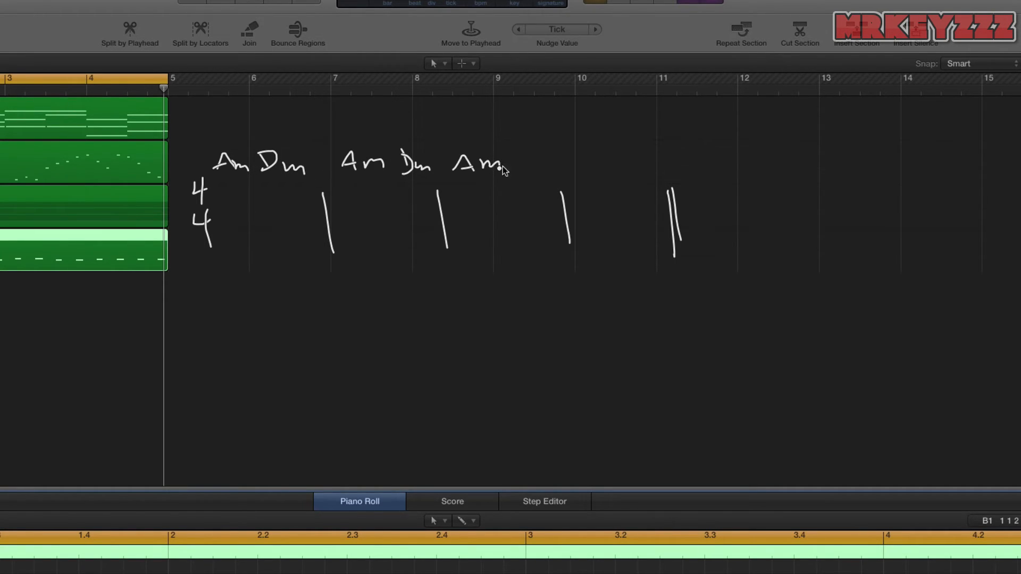
{"action": "left_click_drag", "start_coordinate": [579, 150], "coordinate": [591, 150]}
{"action": "left_click_drag", "start_coordinate": [582, 151], "coordinate": [581, 166]}
{"action": "left_click_drag", "start_coordinate": [581, 158], "coordinate": [634, 160]}
{"action": "left_click", "coordinate": [402, 219]}
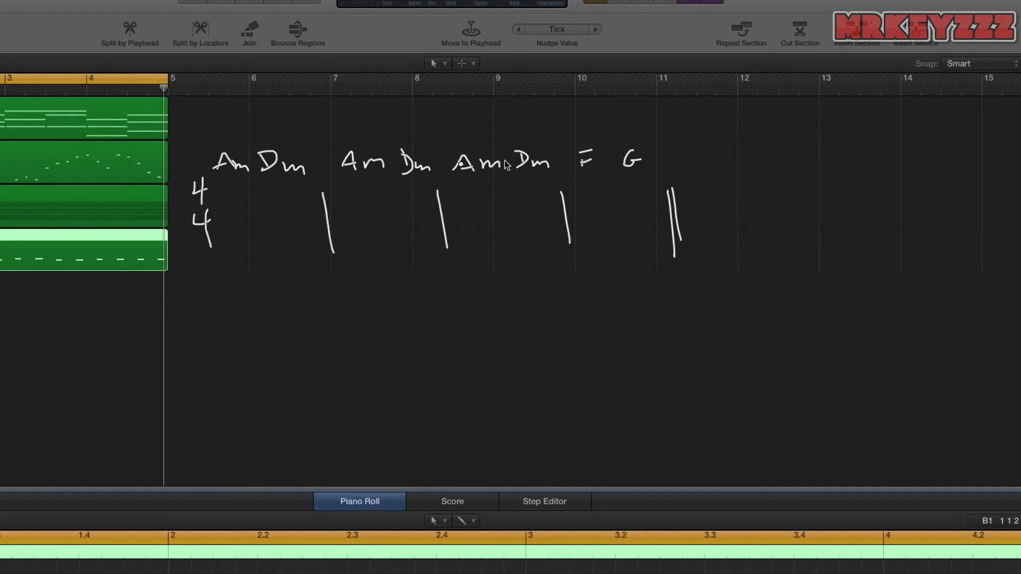
Step: Draw a white rhythm grid of eight cells below the chord chart
{"action": "left_click_drag", "start_coordinate": [182, 348], "coordinate": [185, 386]}
{"action": "left_click_drag", "start_coordinate": [181, 347], "coordinate": [488, 334]}
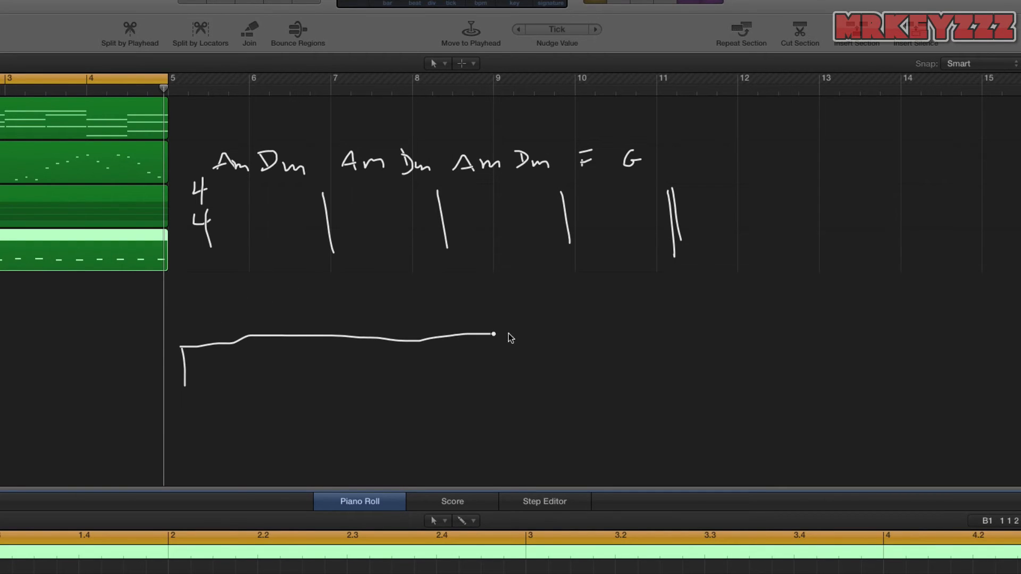
{"action": "mouse_move", "coordinate": [202, 384]}
{"action": "left_mouse_down"}
{"action": "mouse_move", "coordinate": [519, 360]}
{"action": "mouse_move", "coordinate": [568, 327]}
{"action": "left_mouse_up"}
{"action": "left_click_drag", "start_coordinate": [376, 338], "coordinate": [381, 368]}
{"action": "left_click_drag", "start_coordinate": [296, 336], "coordinate": [302, 367]}
{"action": "left_click_drag", "start_coordinate": [471, 334], "coordinate": [473, 368]}
{"action": "left_click_drag", "start_coordinate": [431, 338], "coordinate": [432, 368]}
{"action": "left_click_drag", "start_coordinate": [341, 338], "coordinate": [340, 374]}
{"action": "mouse_move", "coordinate": [239, 340]}
{"action": "left_mouse_down"}
{"action": "mouse_move", "coordinate": [247, 379]}
{"action": "mouse_move", "coordinate": [232, 418]}
{"action": "left_mouse_up"}
Step: Label the white grid's cells 1 + 2 + 3 + 4 + and tick all eight cells
{"action": "left_click", "coordinate": [248, 406]}
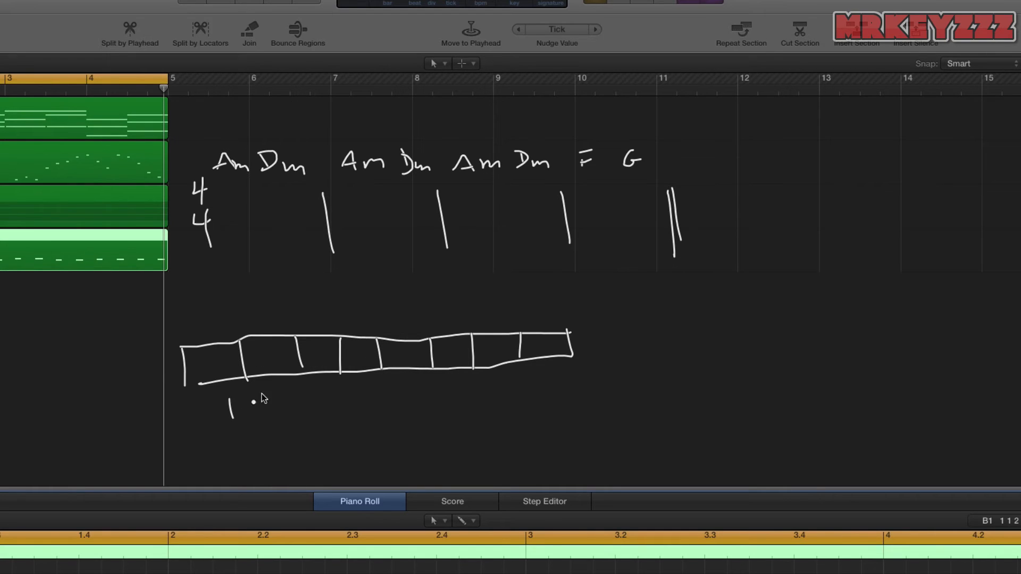
{"action": "left_click_drag", "start_coordinate": [349, 392], "coordinate": [363, 389]}
{"action": "mouse_move", "coordinate": [353, 384]}
{"action": "left_mouse_down"}
{"action": "mouse_move", "coordinate": [358, 398]}
{"action": "mouse_move", "coordinate": [418, 390]}
{"action": "left_mouse_up"}
{"action": "left_click", "coordinate": [420, 392]}
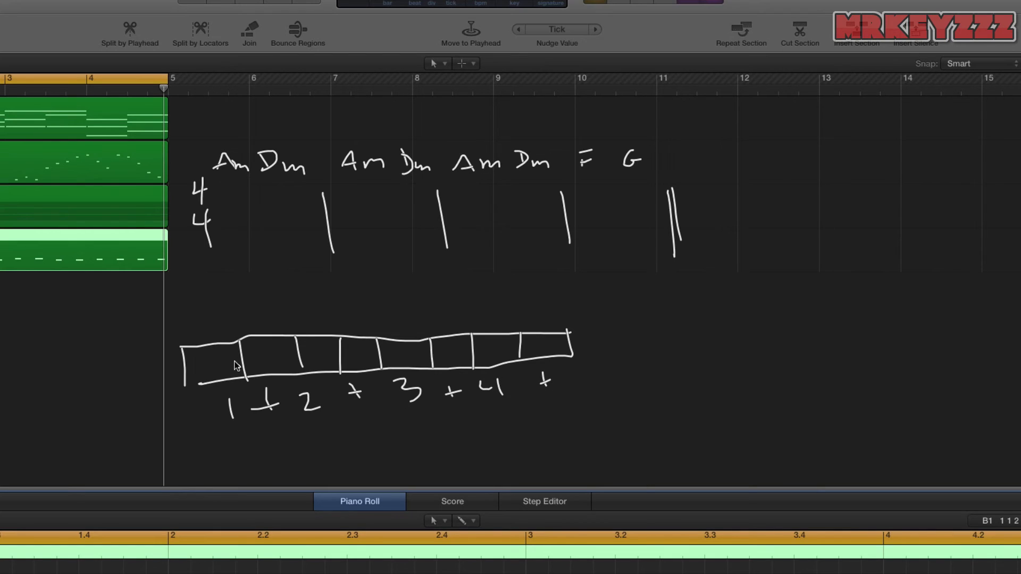
{"action": "left_click_drag", "start_coordinate": [487, 351], "coordinate": [503, 341]}
{"action": "left_click_drag", "start_coordinate": [528, 347], "coordinate": [553, 333]}
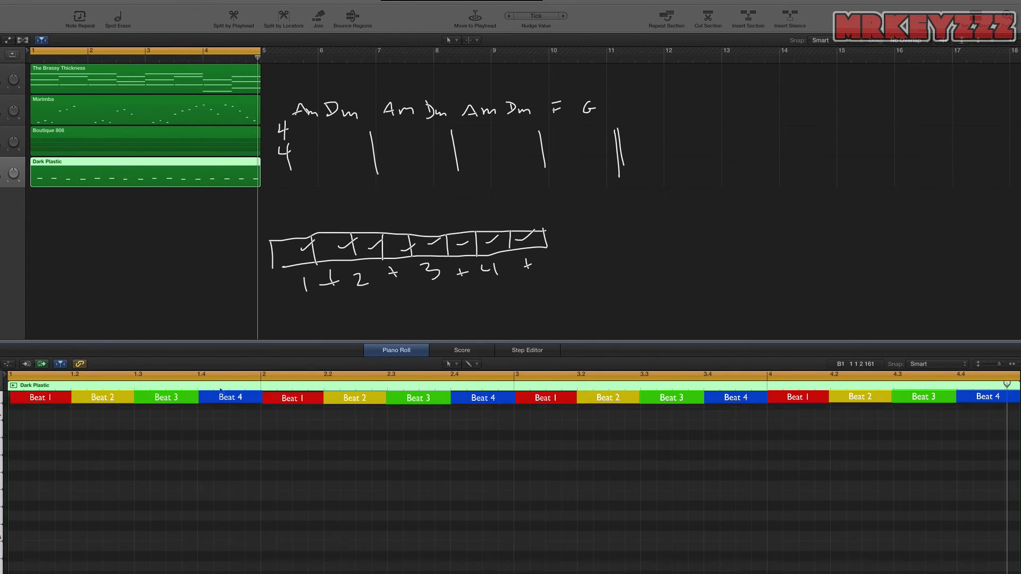
Step: In bar 1, add A1 notes on beats 1 and 2 and D1 notes on beats 3 and 4
{"action": "scroll", "coordinate": [77, 419], "scroll_direction": "down", "scroll_amount": 5}
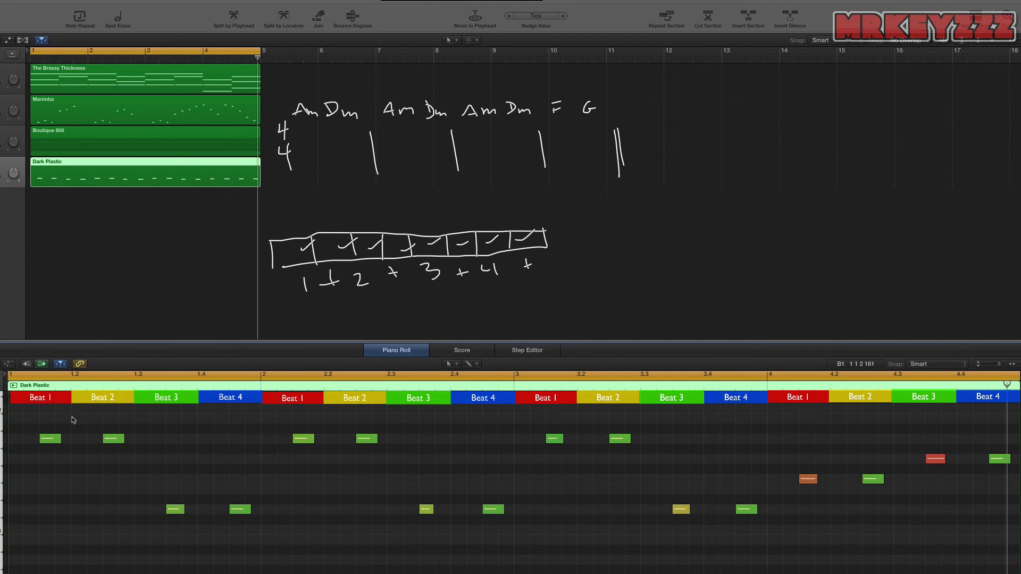
{"action": "left_click", "coordinate": [15, 439], "text": "super"}
{"action": "left_click", "coordinate": [80, 439], "text": "super"}
{"action": "left_click", "coordinate": [142, 510], "text": "super"}
{"action": "left_click", "coordinate": [206, 510], "text": "super"}
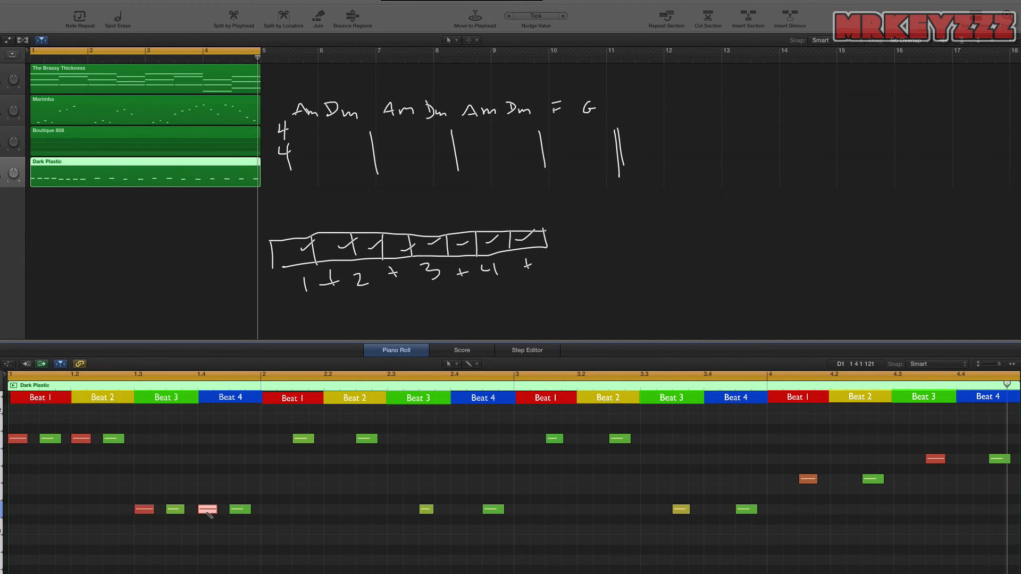
Step: In bar 2, add A1 notes on beats 1 and 2 and D1 notes on beats 3 and 4
{"action": "left_click", "coordinate": [271, 439], "text": "super"}
{"action": "left_click", "coordinate": [334, 439], "text": "super"}
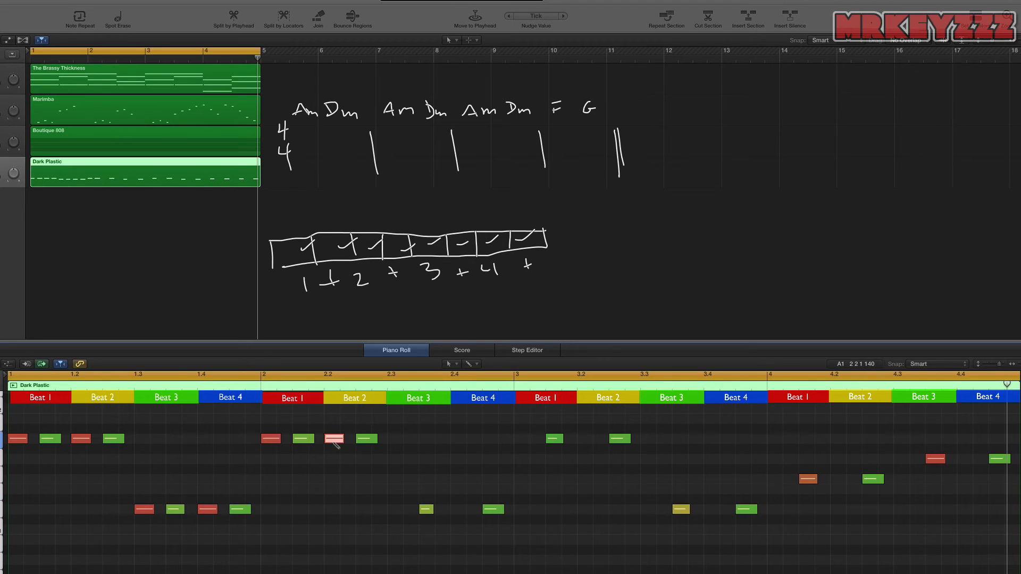
{"action": "left_click", "coordinate": [398, 509], "text": "super"}
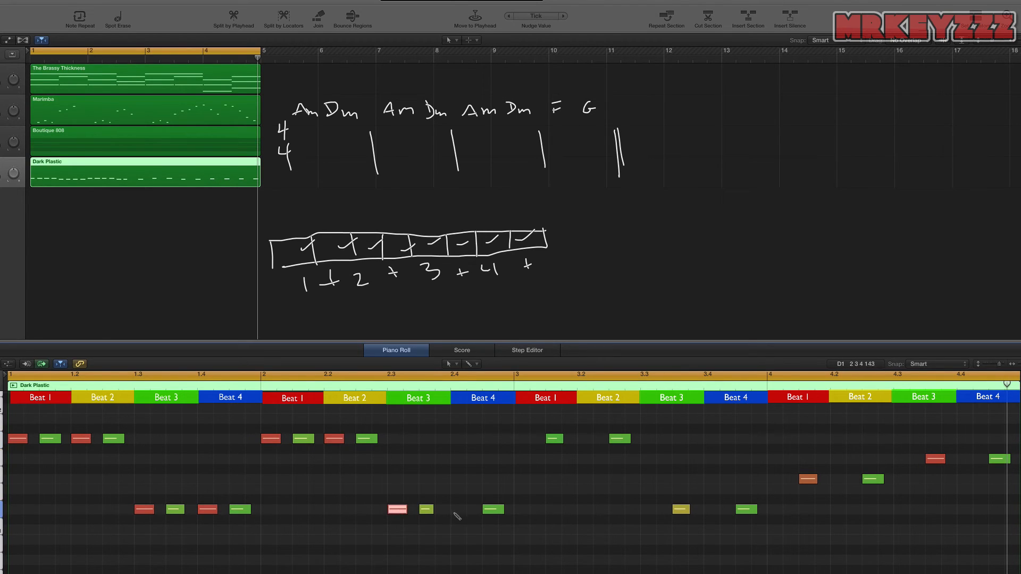
{"action": "left_click", "coordinate": [460, 509], "text": "super"}
Step: In bar 3, add A1 notes on beats 1 and 2 and D1 notes on beats 3 and 4
{"action": "left_click", "coordinate": [523, 439], "text": "super"}
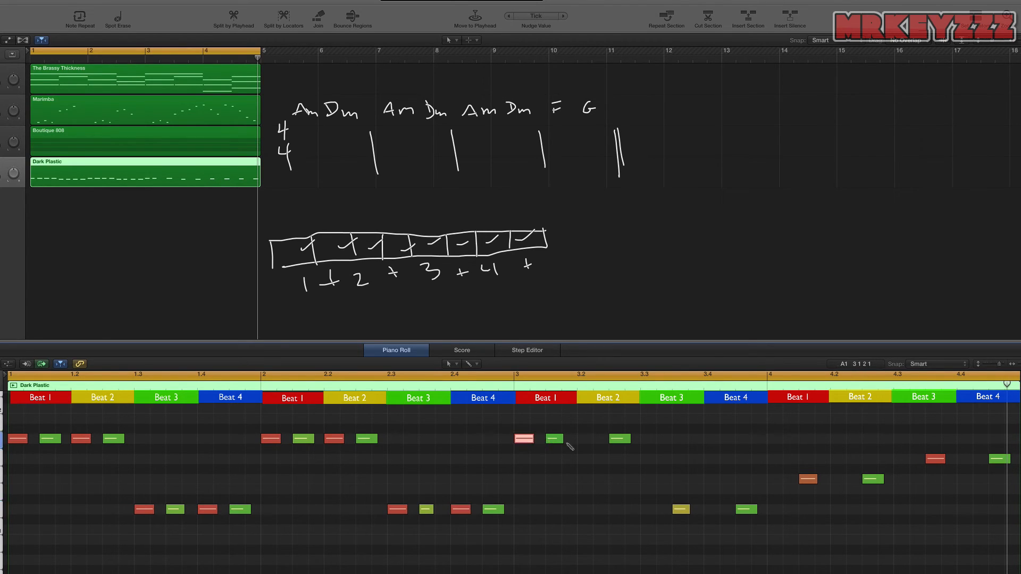
{"action": "left_click", "coordinate": [587, 439], "text": "super"}
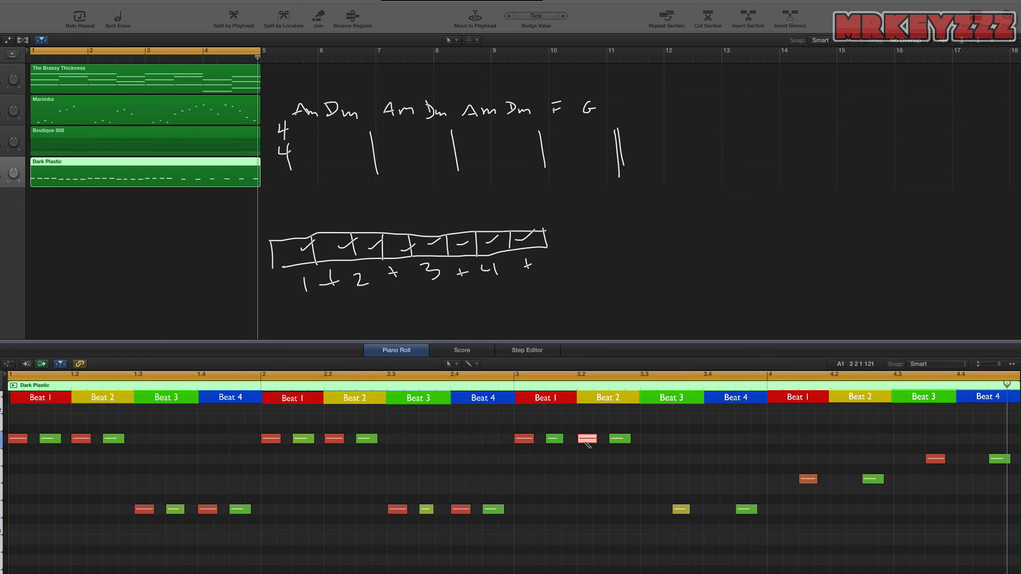
{"action": "left_click", "coordinate": [650, 510], "text": "super"}
{"action": "left_click", "coordinate": [713, 509], "text": "super"}
Step: In bar 4, add F1 notes on beats 1 and 2 and G1 notes at velocity 90 on beats 3 and 4, and play the line
{"action": "left_click", "coordinate": [777, 479], "text": "super"}
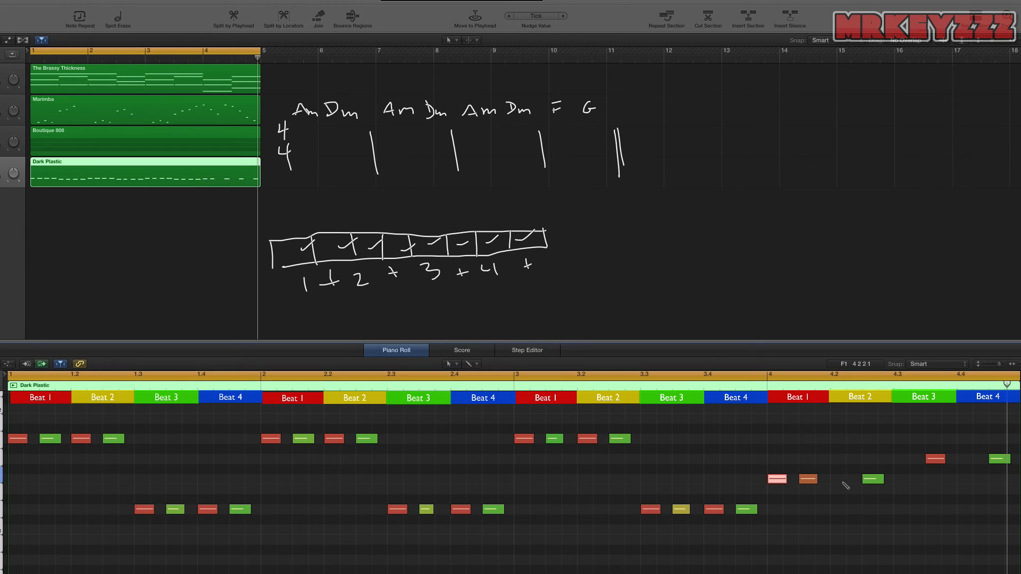
{"action": "left_click", "coordinate": [841, 480], "text": "super"}
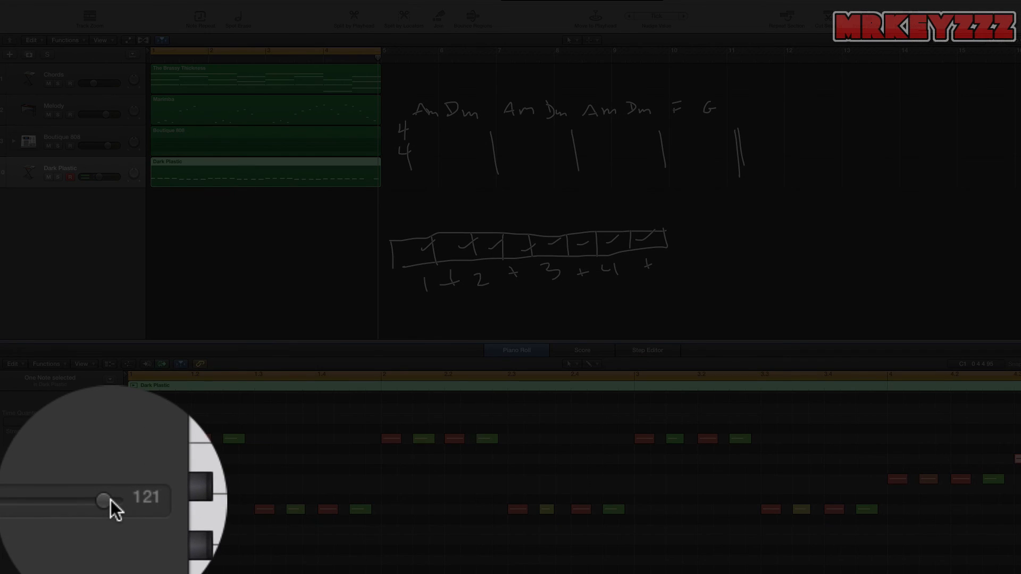
{"action": "mouse_move", "coordinate": [111, 500]}
{"action": "left_mouse_down"}
{"action": "mouse_move", "coordinate": [100, 500]}
{"action": "mouse_move", "coordinate": [109, 500]}
{"action": "left_mouse_up"}
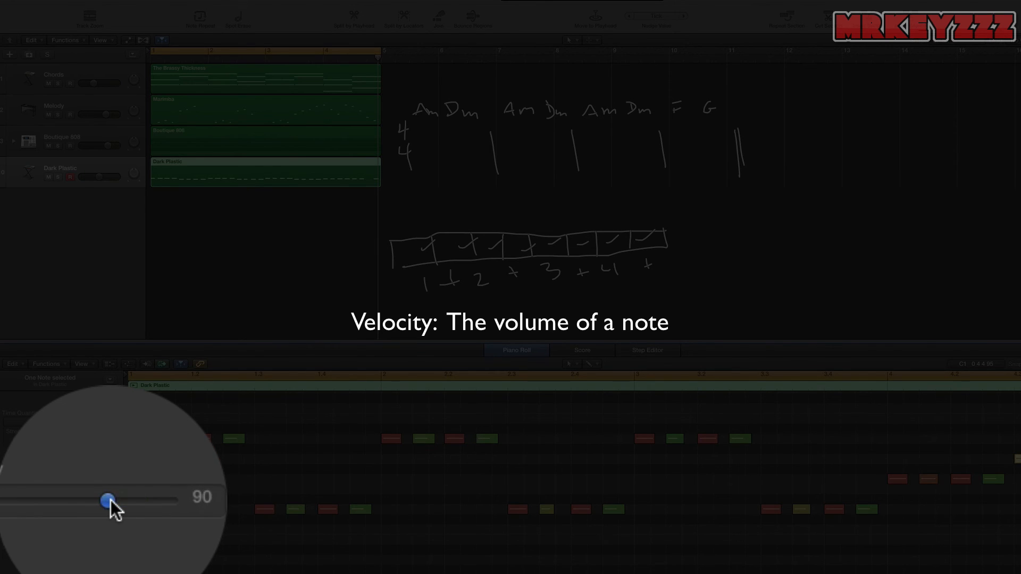
{"action": "left_click", "coordinate": [967, 459]}
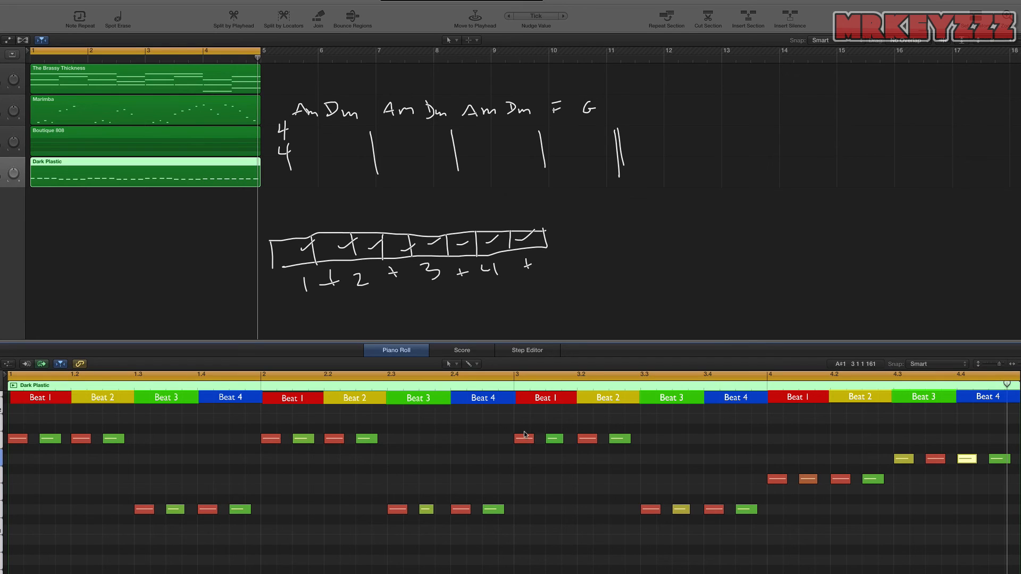
{"action": "key", "text": "space"}
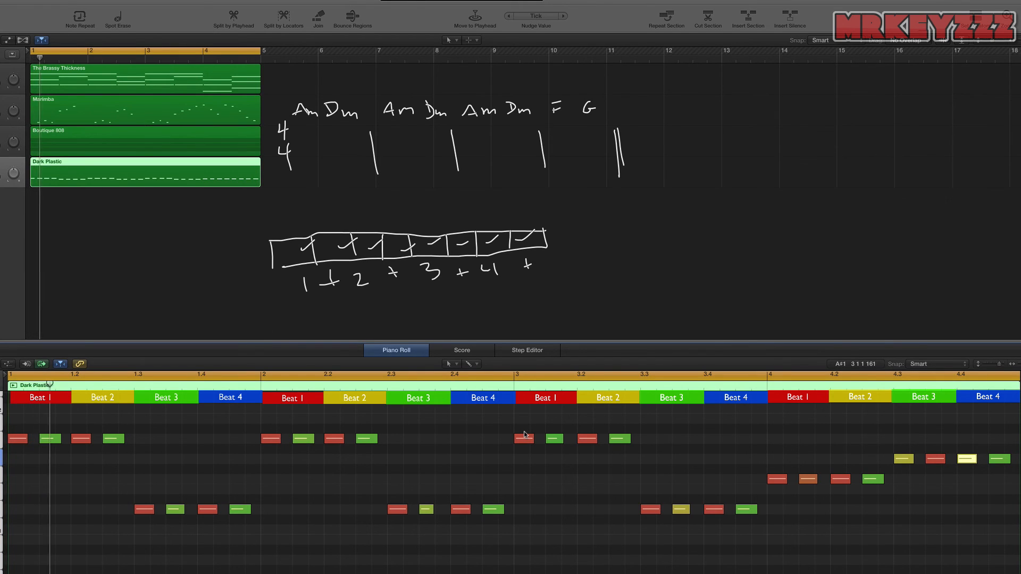